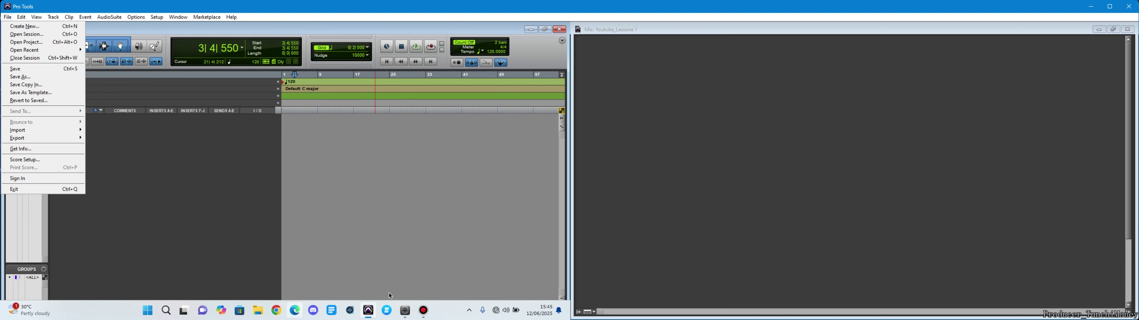
click(424, 311)
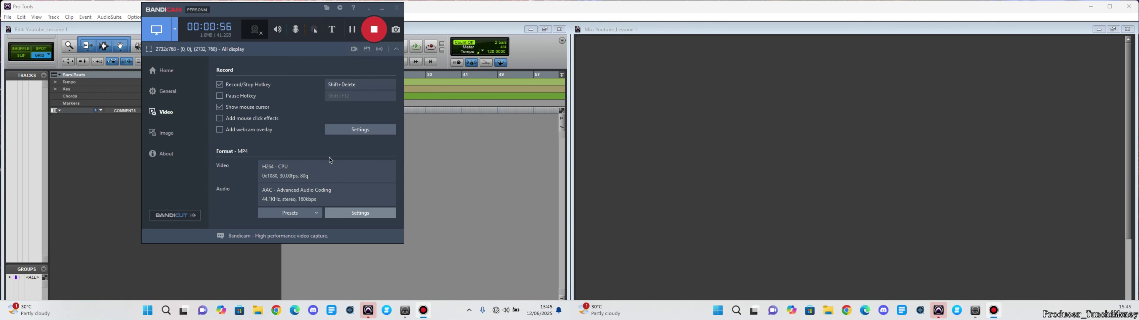
click(446, 162)
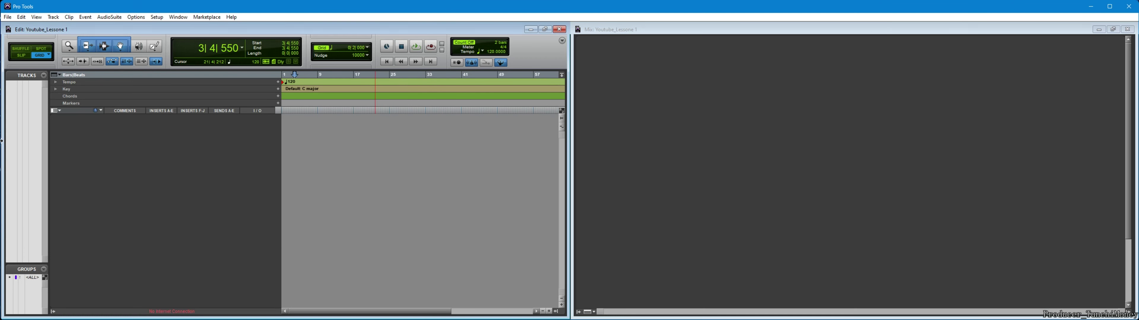
Start a session data import from the Prod_TM_HipHop_Typebeat Pro Tools session file
click(7, 17)
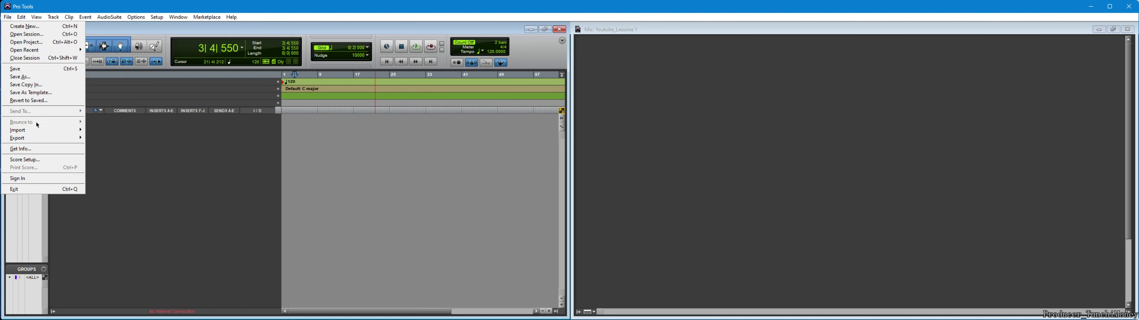
mouse_move(41, 140)
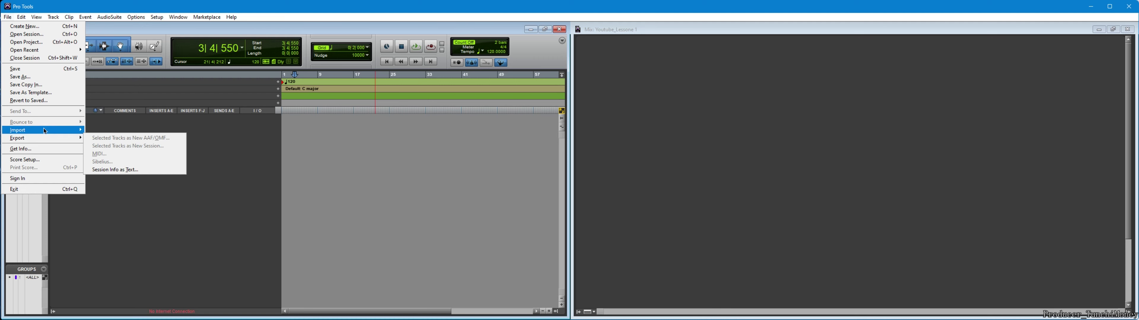
mouse_move(44, 128)
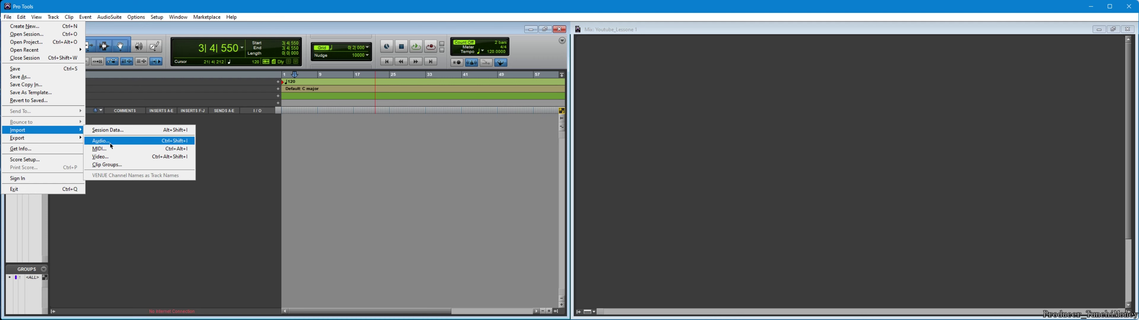
click(127, 131)
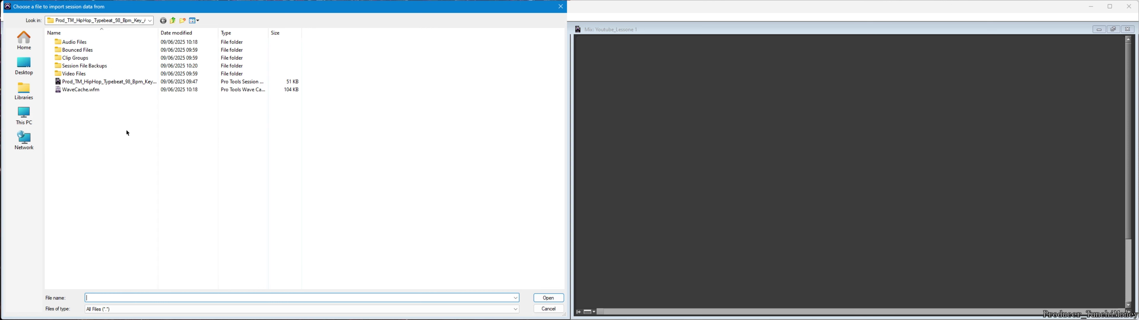
click(137, 82)
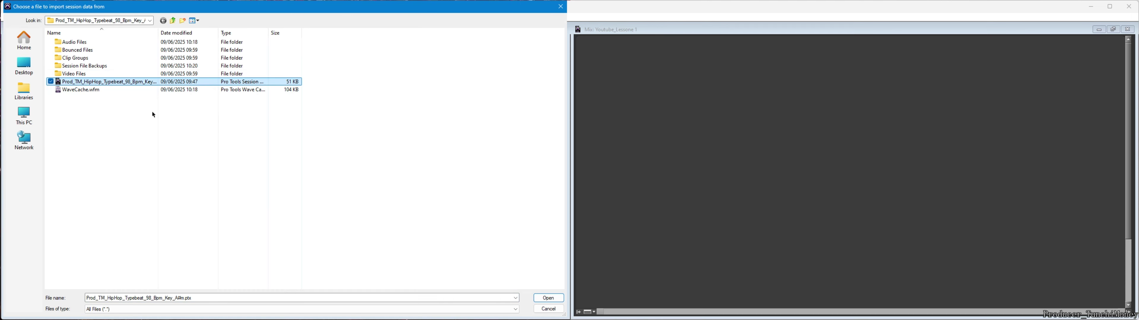
click(543, 299)
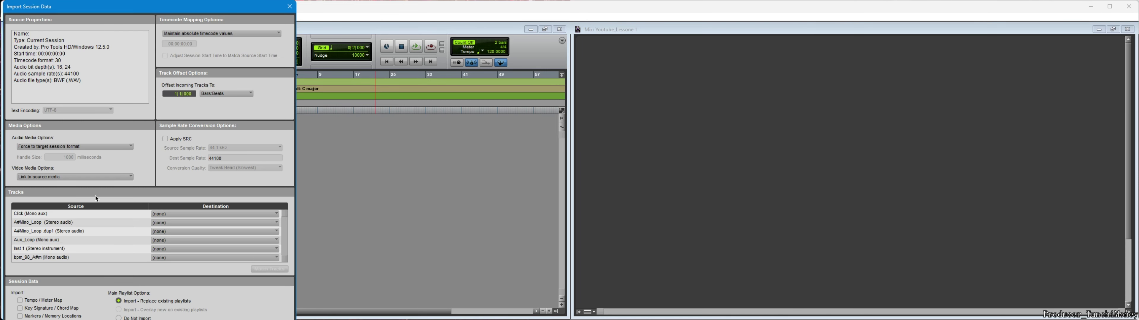
Import the stereo audio tracks A#Mino_Loop and A#Mino_Loop.dup1 from the source session, each as a new track
click(197, 223)
click(214, 233)
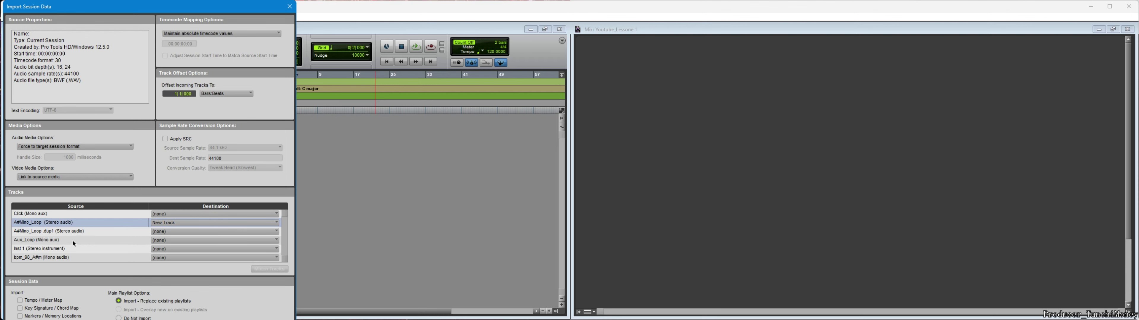
click(194, 231)
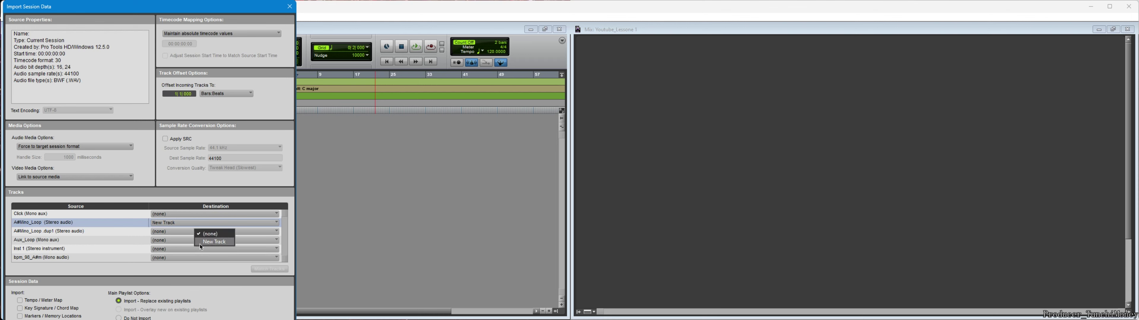
click(199, 244)
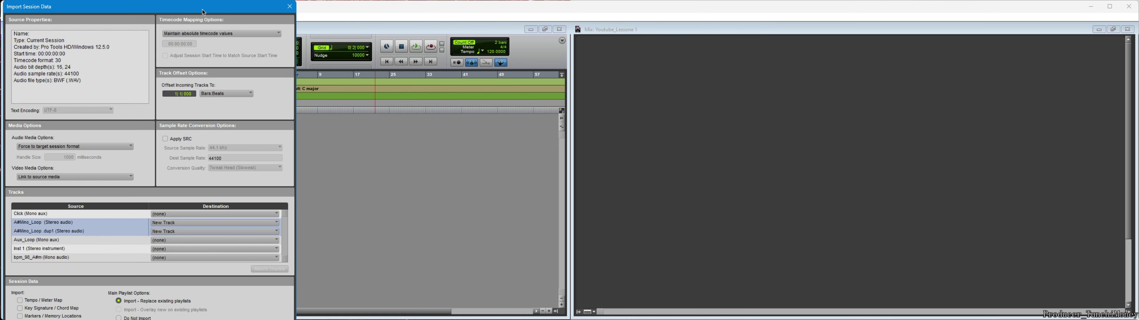
drag(194, 13, 228, 13)
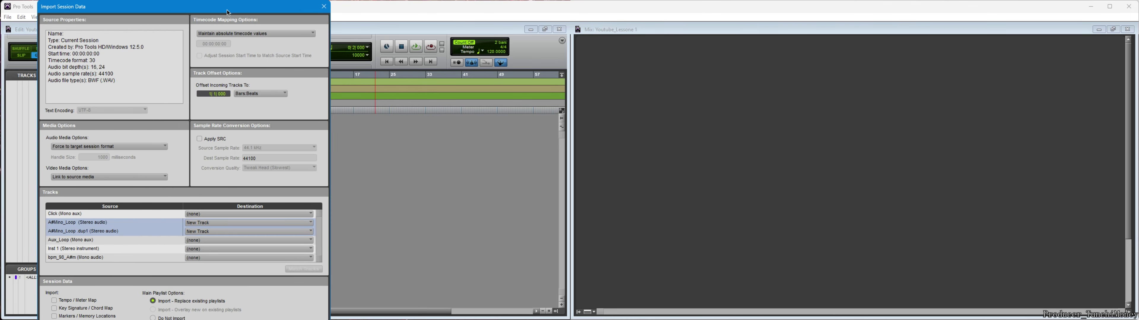
key(Return)
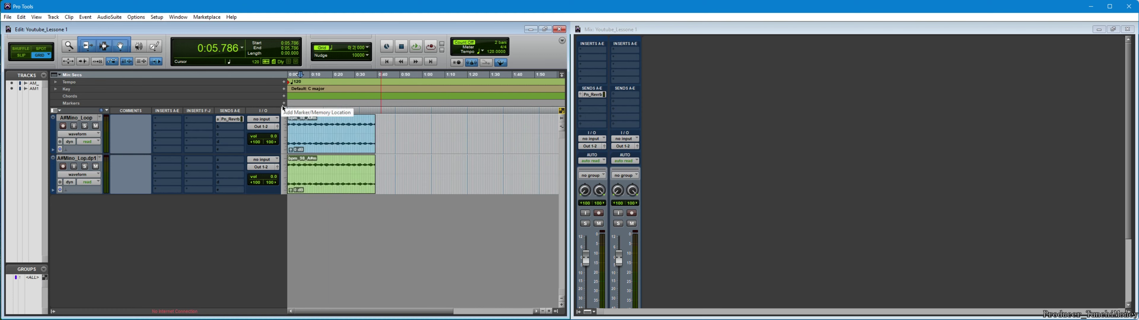
Select the clip on the A#Mino_Loop track, play about three seconds from its start and stop playback
click(321, 150)
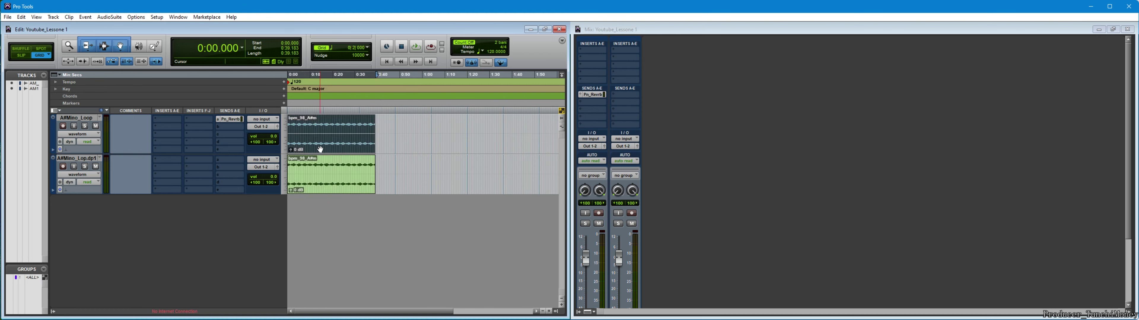
key(space)
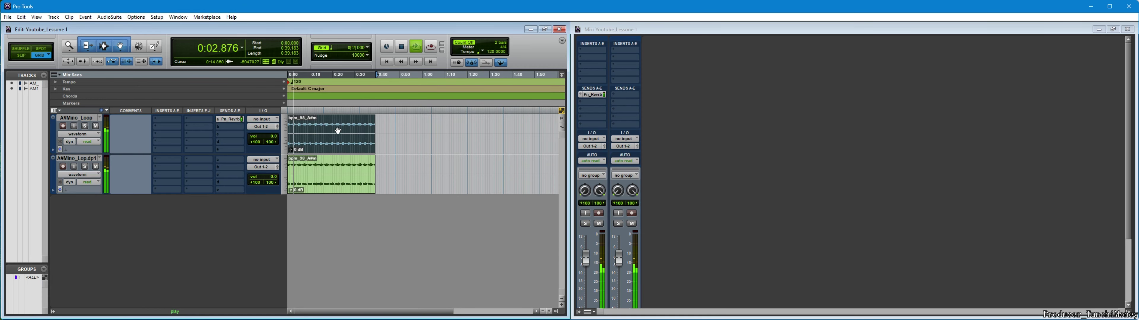
key(space)
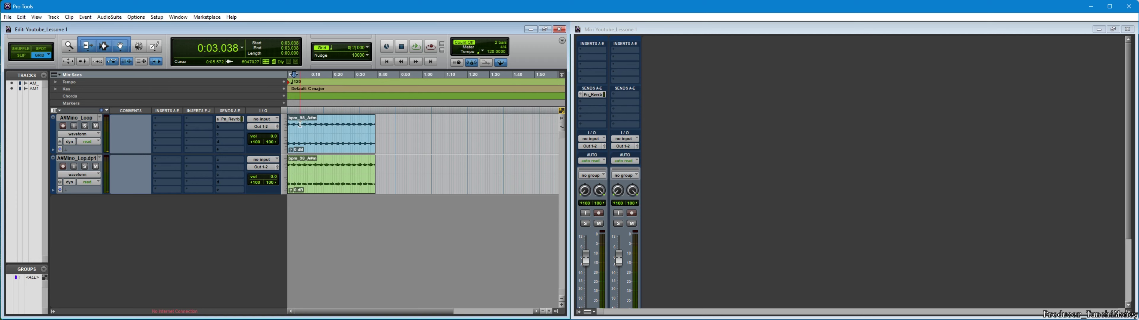
click(490, 51)
click(340, 212)
View the session's Get Info fields and close them without entering anything
click(10, 19)
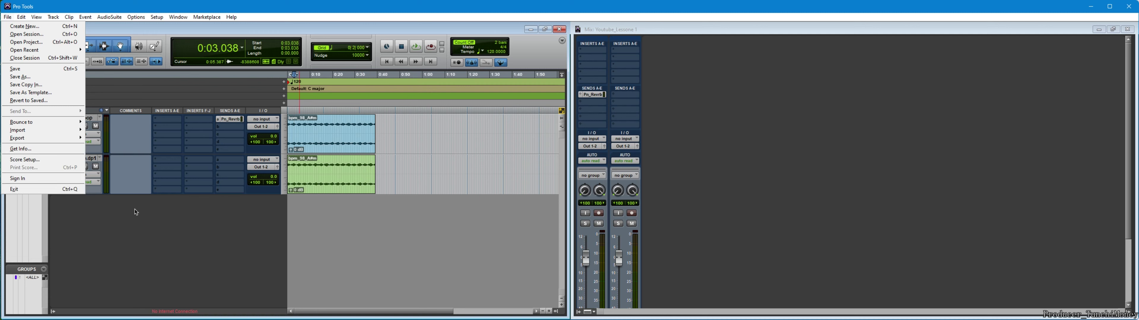
click(50, 152)
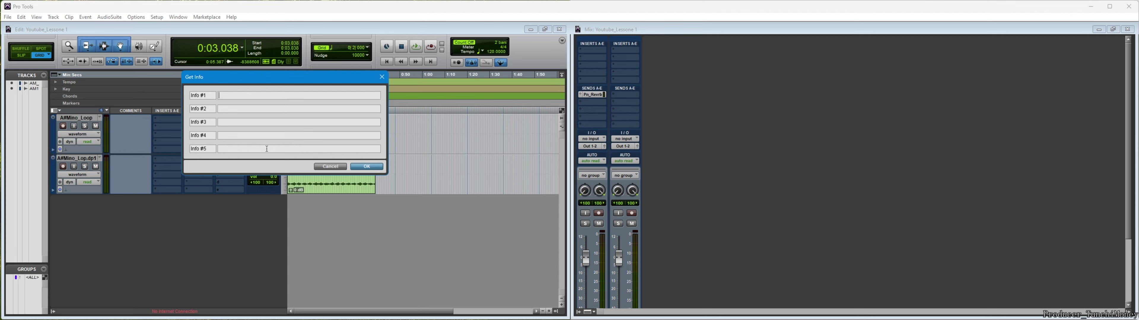
click(327, 167)
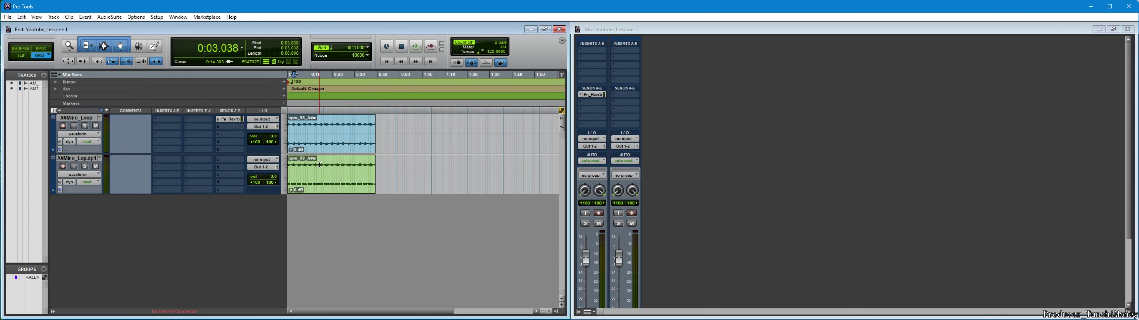
Examine the Score Setup settings and the available page sizes, keeping Letter, and close the window
click(8, 17)
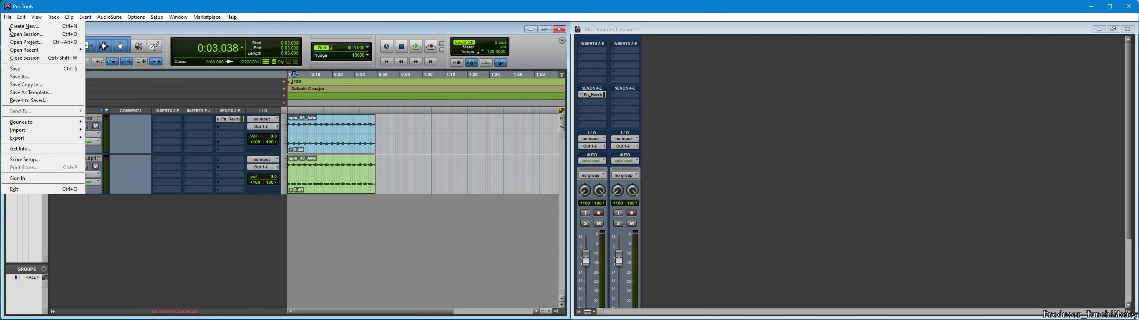
click(52, 162)
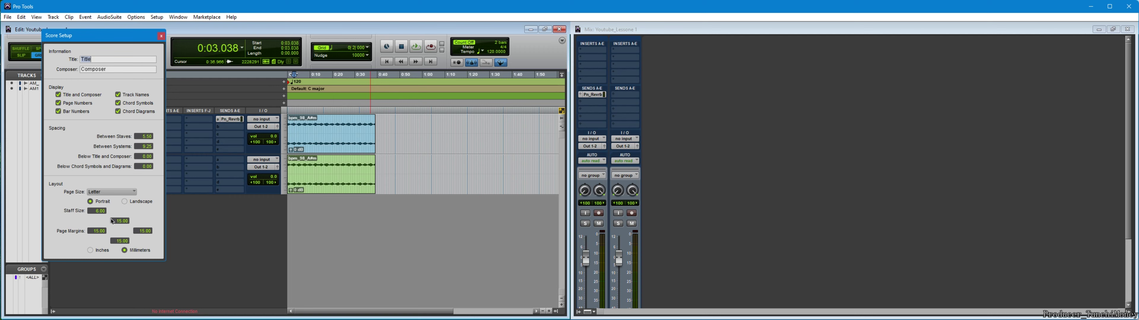
click(108, 193)
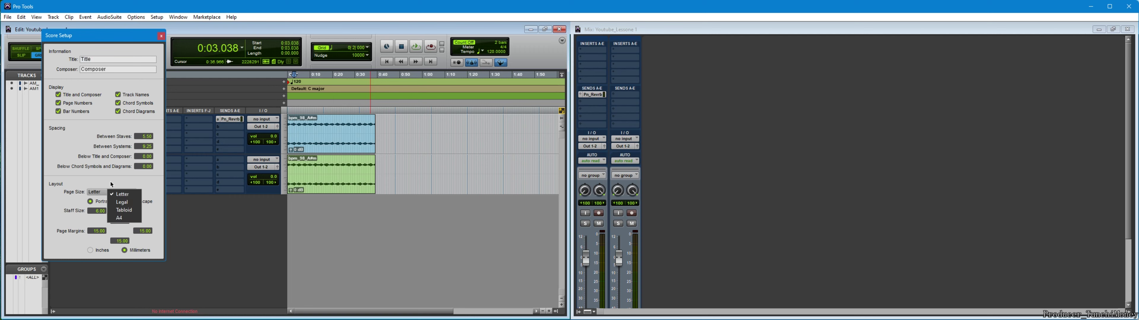
click(112, 185)
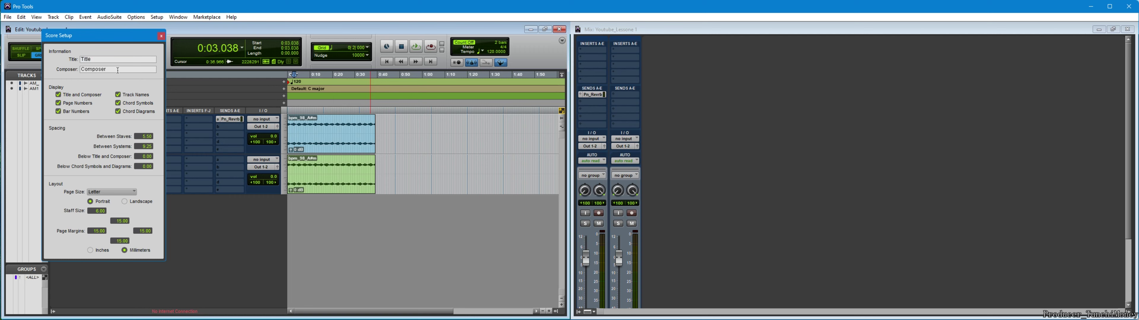
click(161, 35)
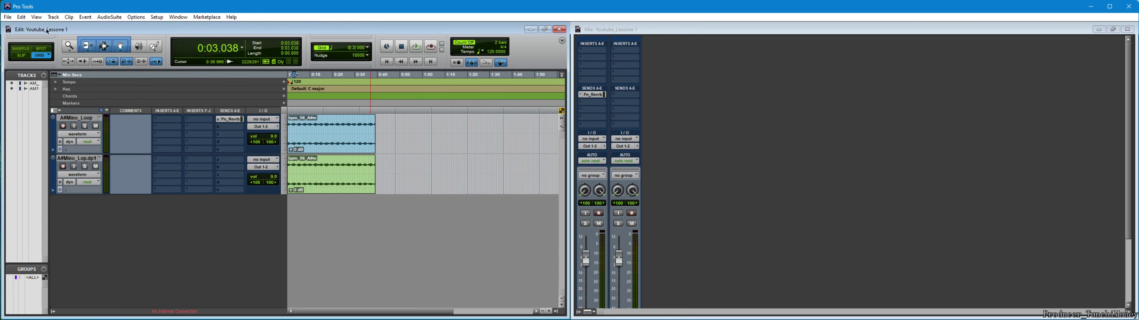
click(8, 17)
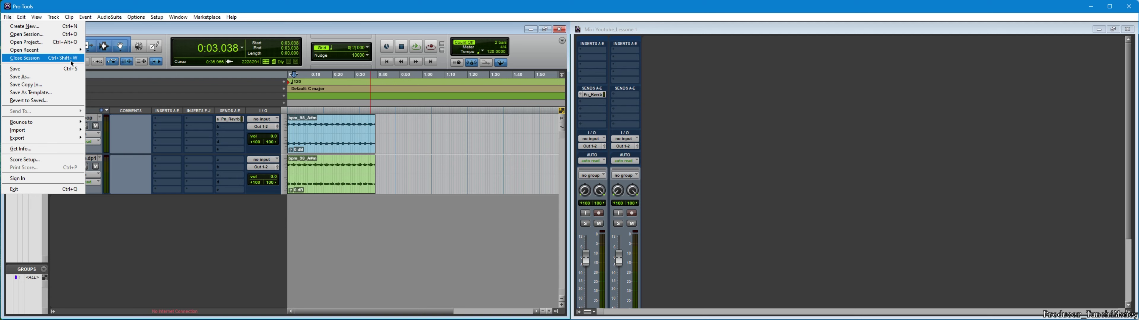
click(35, 18)
click(35, 18)
click(25, 17)
click(36, 18)
Separate the clip on the A#Mino_Loop track at the current edit position, 0:03.038
click(19, 18)
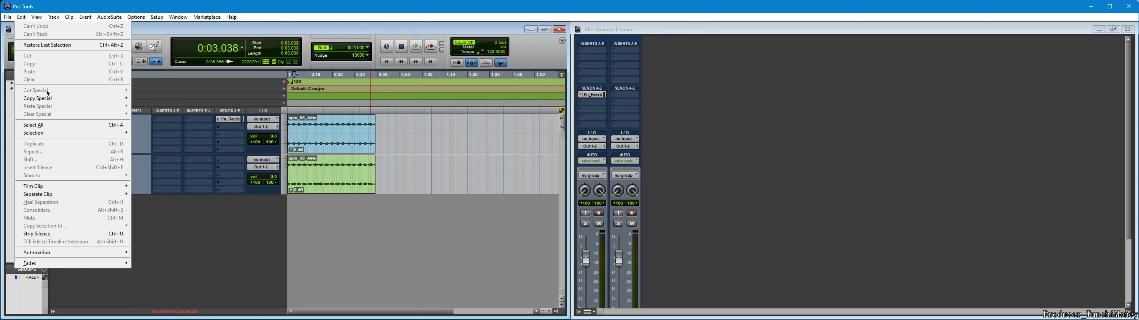
mouse_move(47, 102)
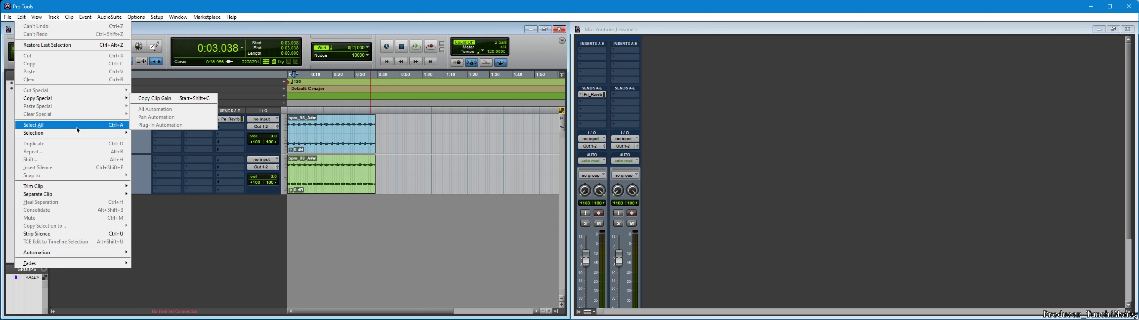
mouse_move(63, 133)
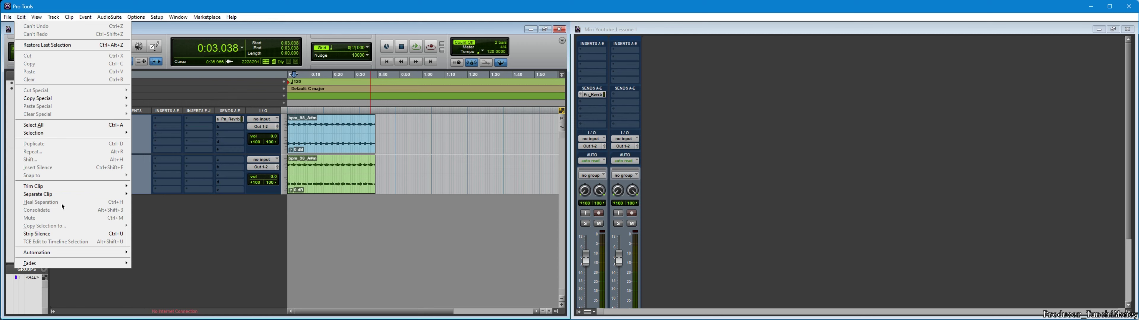
mouse_move(69, 196)
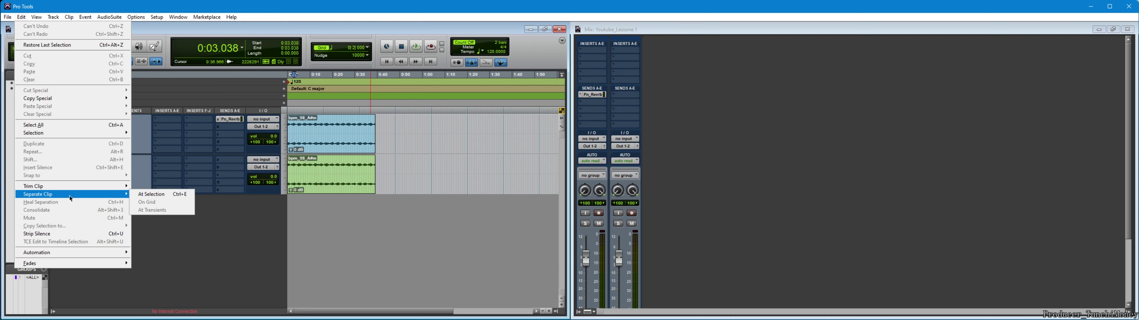
click(176, 195)
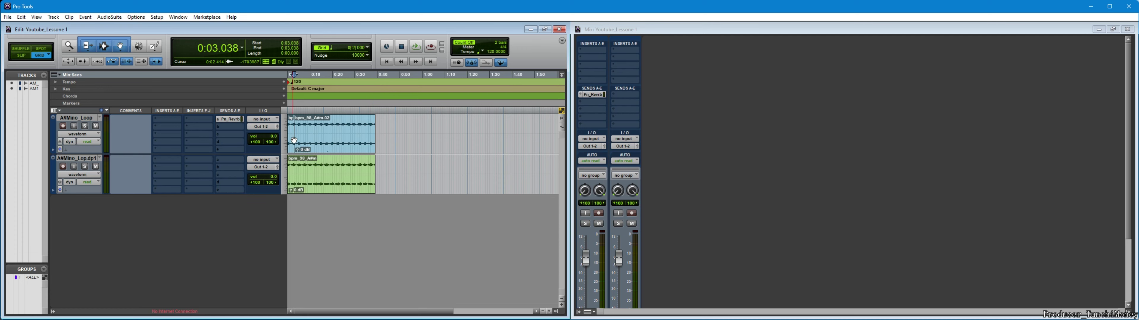
Audition the first piece of the separated A#Mino_Loop clip, then undo the separation
key(t)
key(t)
key(t)
key(t)
click(375, 142)
key(space)
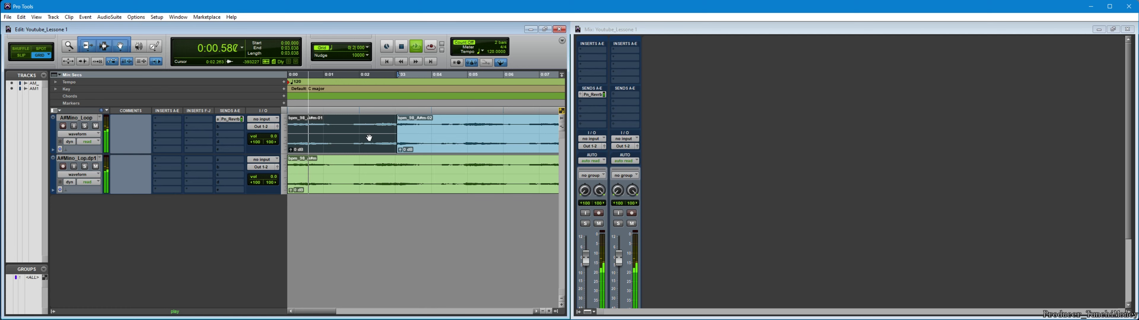
key(space)
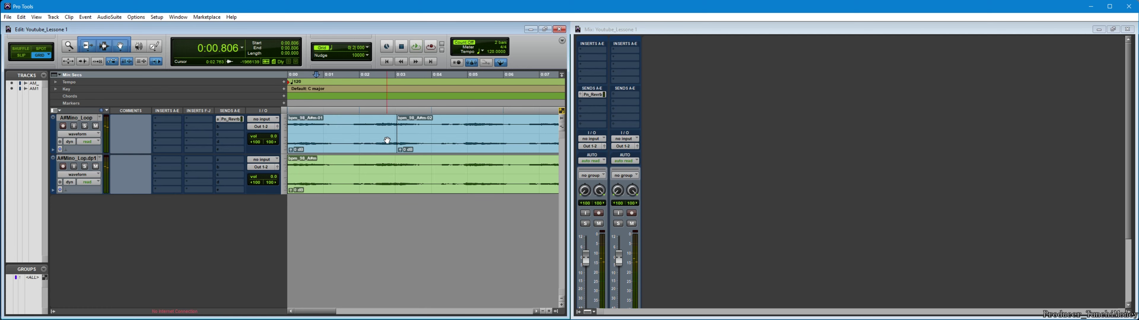
key(ctrl+z)
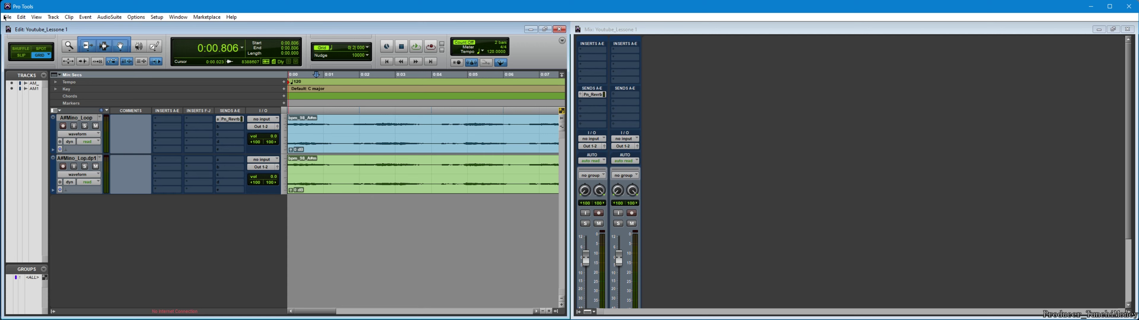
Consolidate the clip on the A#Mino_Loop track
click(410, 144)
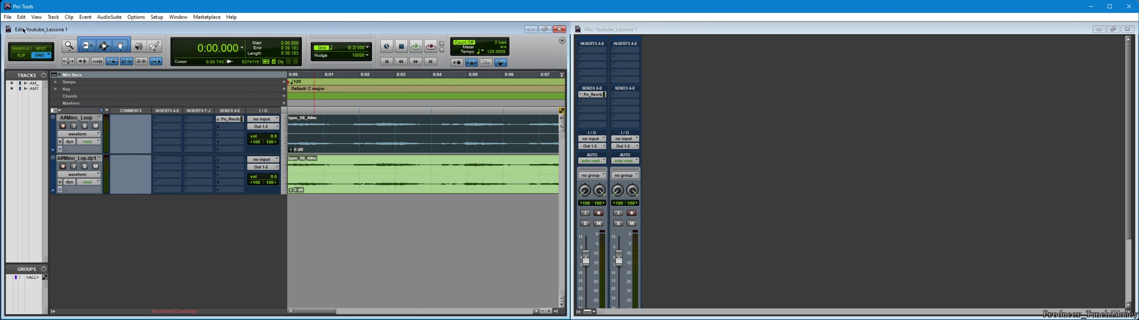
click(22, 17)
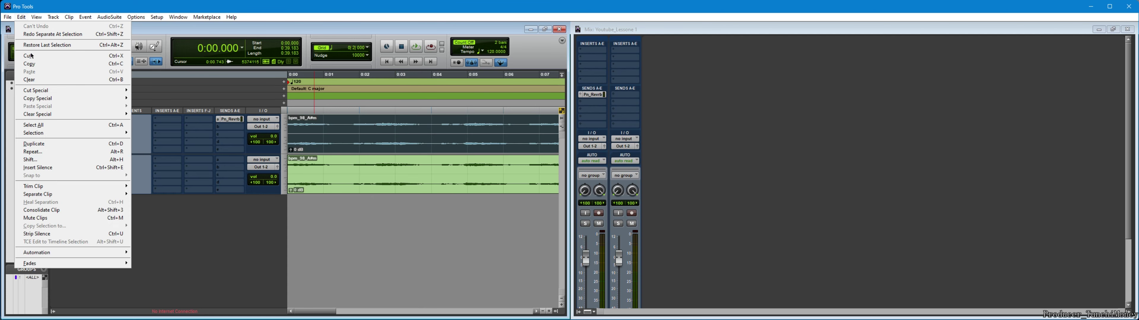
click(80, 210)
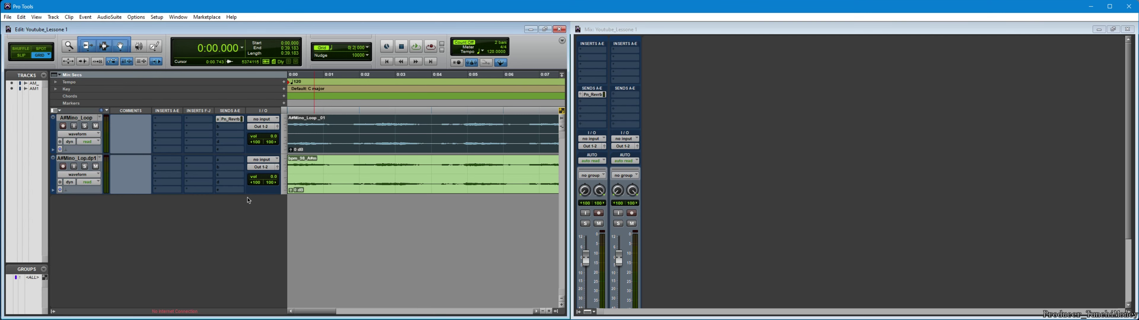
Audition the consolidated clip on the A#Mino_Loop track, then undo the consolidation
click(363, 163)
key(space)
key(space)
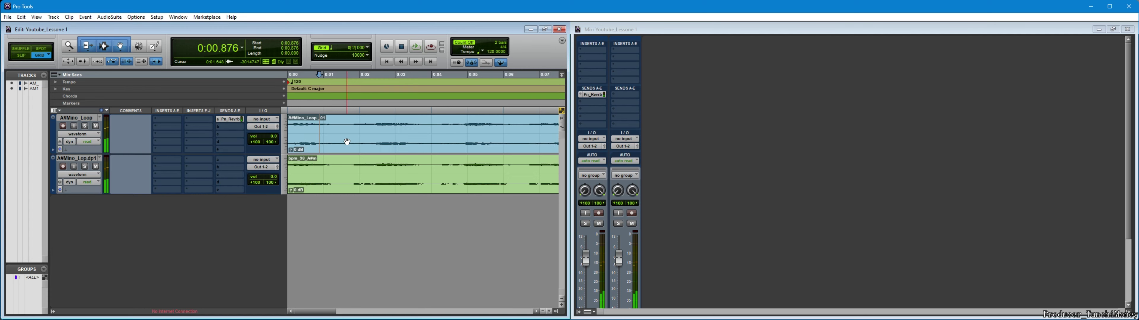
key(ctrl+z)
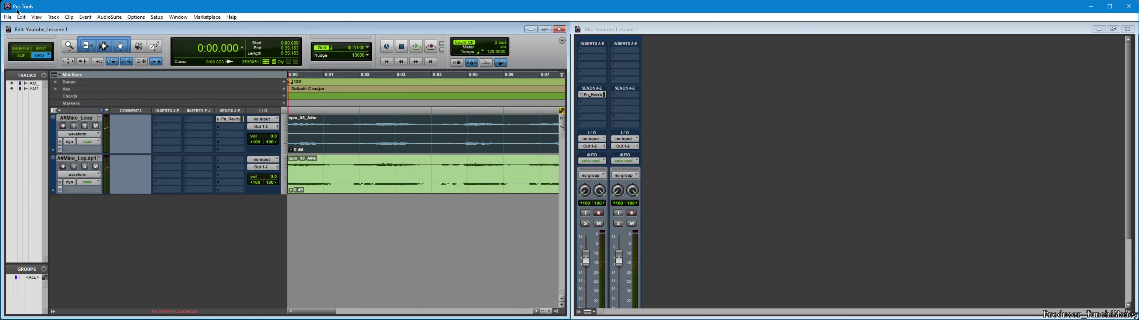
Mute the clip on the duplicated loop track below A#Mino_Loop and play the session
click(21, 17)
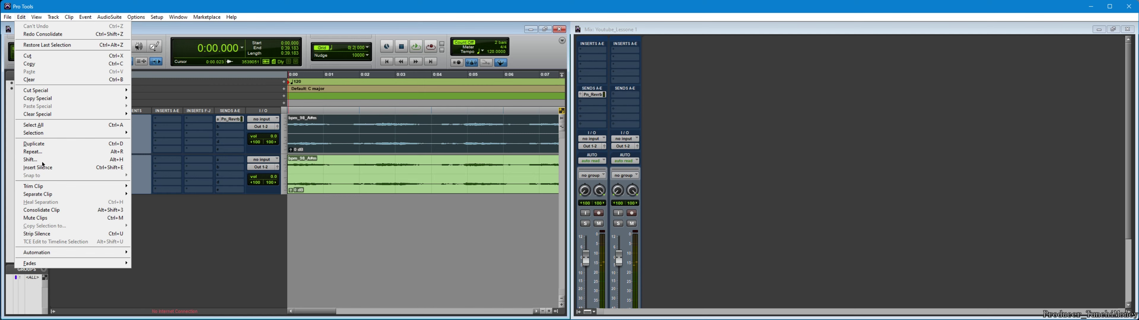
click(50, 221)
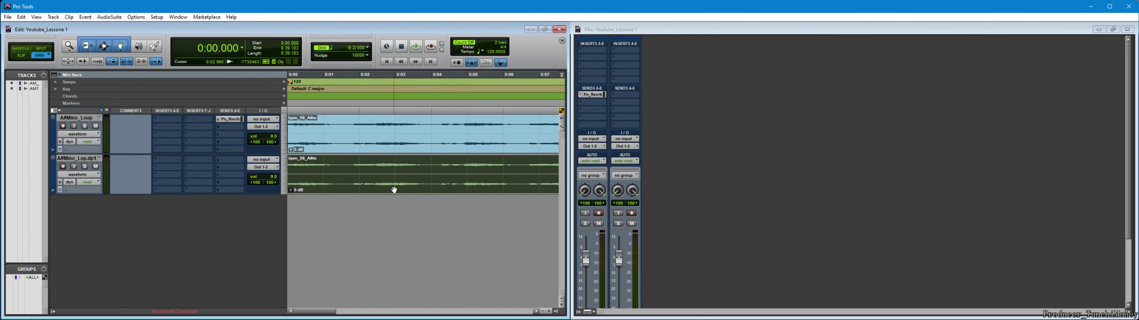
key(space)
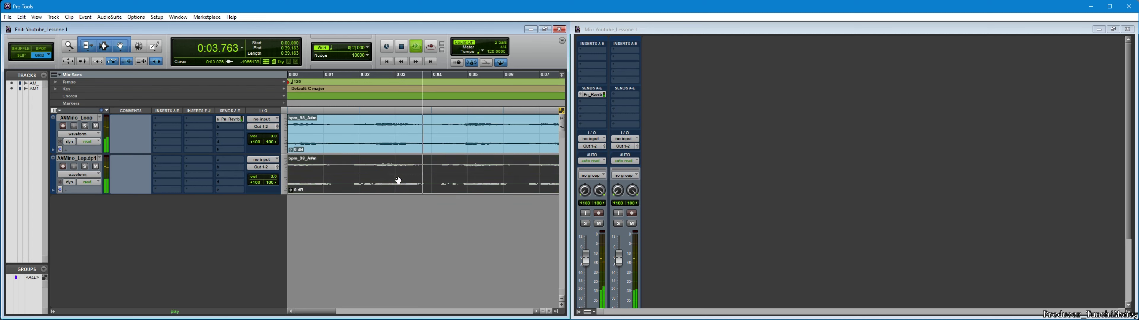
key(ctrl+m)
Mute and unmute the clip on the A#Mino_Loop track, and dismiss the new-session Dashboard without creating anything
click(376, 144)
key(ctrl+m)
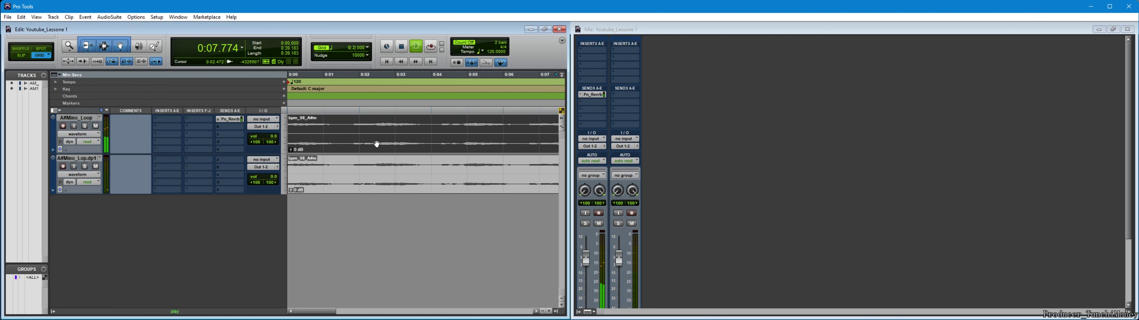
key(ctrl+n)
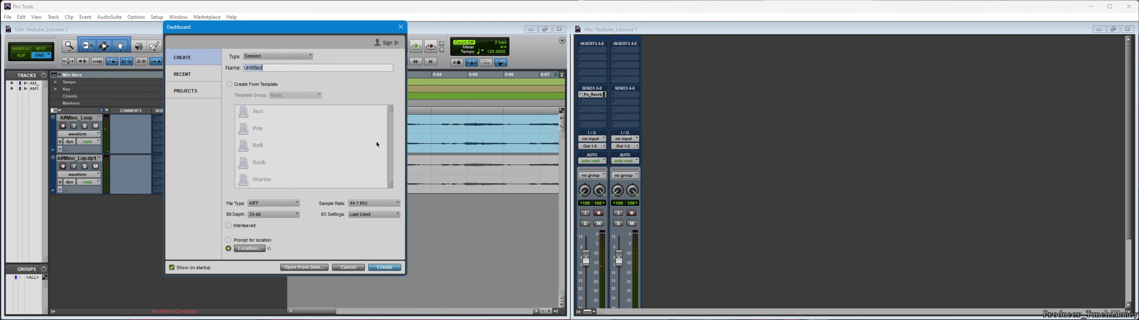
click(401, 27)
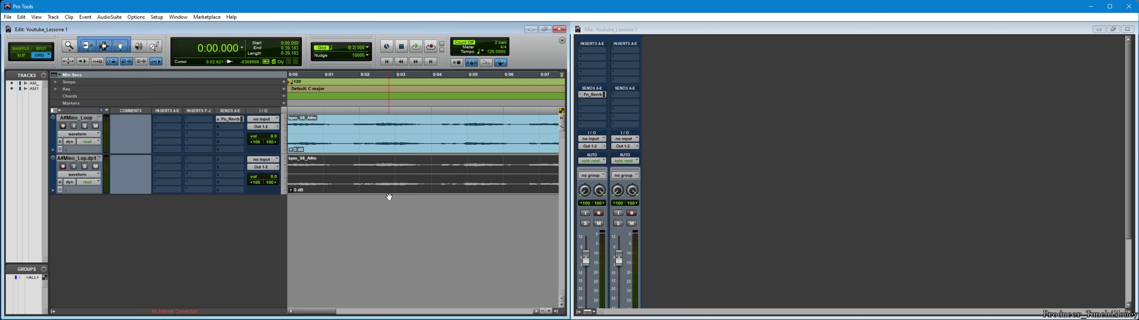
Unmute the clip on the duplicated loop track and play both tracks briefly
key(semicolon)
key(space)
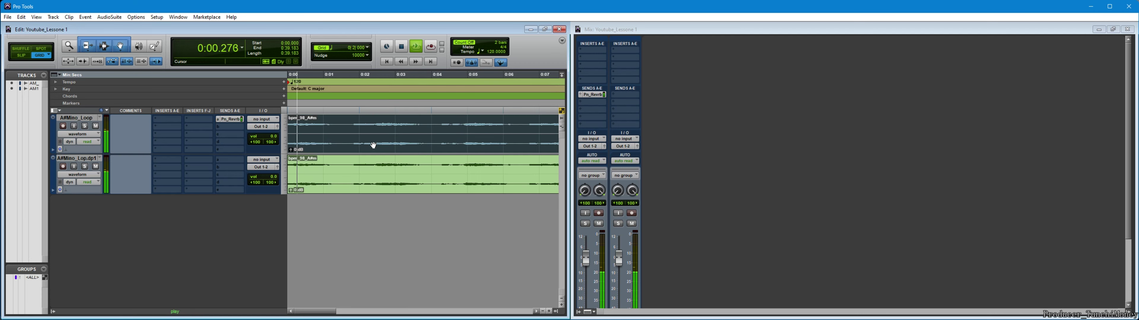
key(space)
View the Strip Silence settings for the clip on the duplicated loop track
click(8, 17)
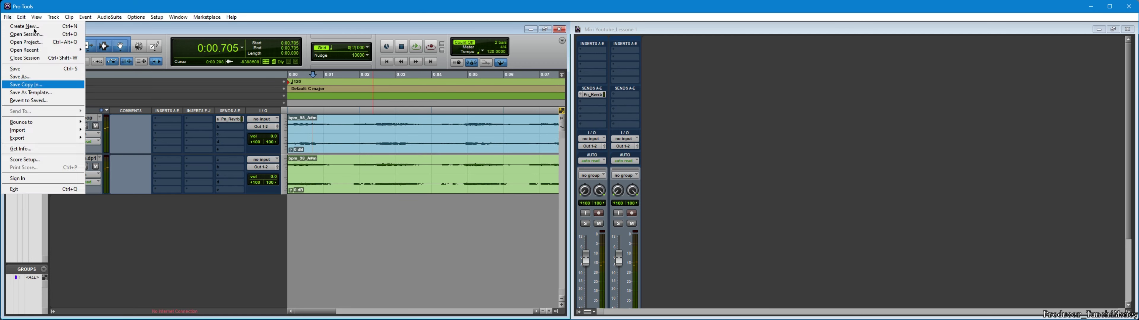
click(21, 17)
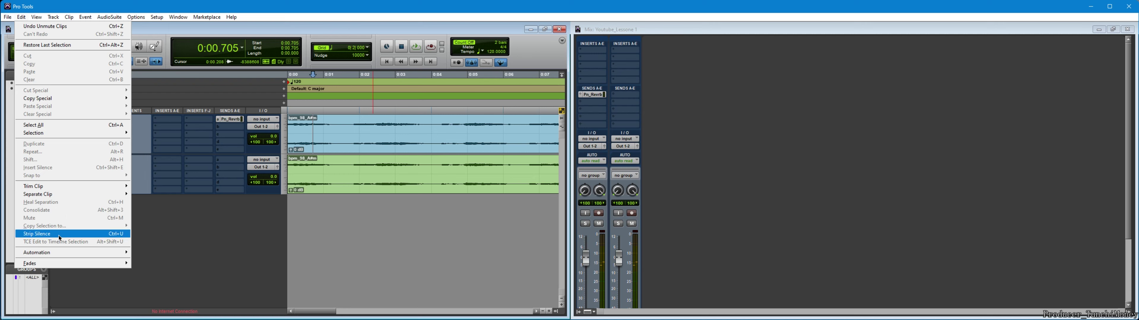
click(402, 216)
click(399, 188)
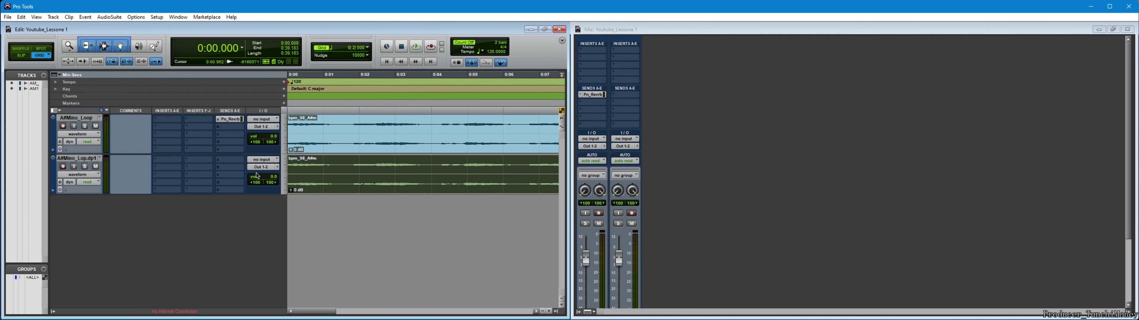
click(21, 17)
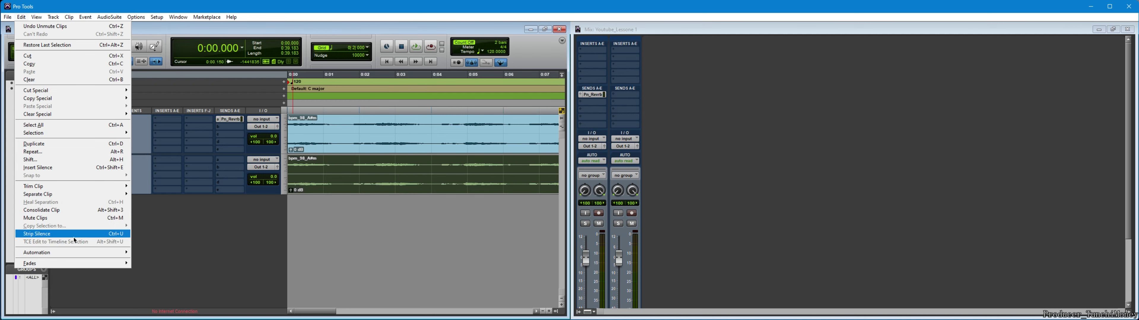
click(86, 234)
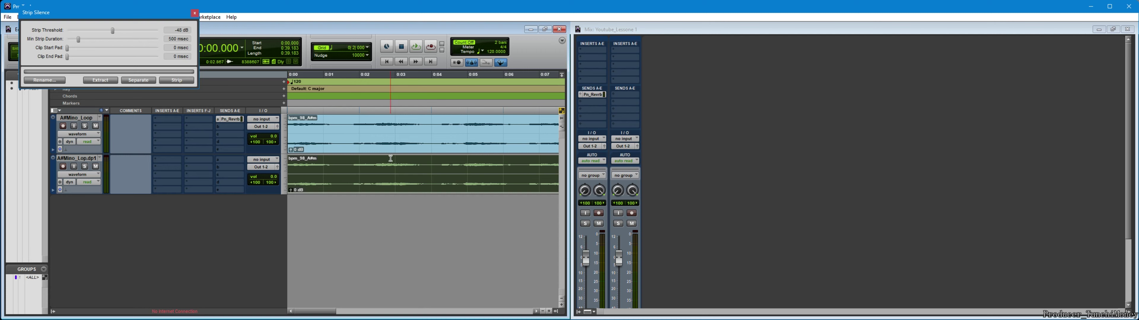
Try Strip Silence's Extract operation on the duplicated track's clip, then undo it and close the Strip Silence window
click(378, 136)
click(366, 178)
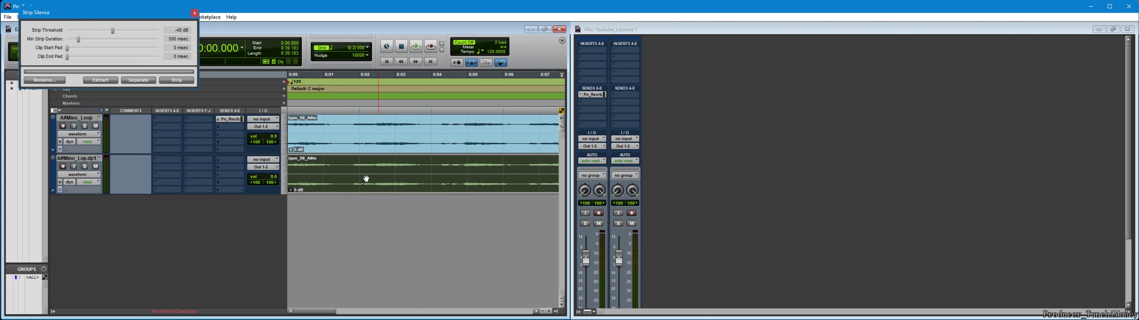
click(101, 81)
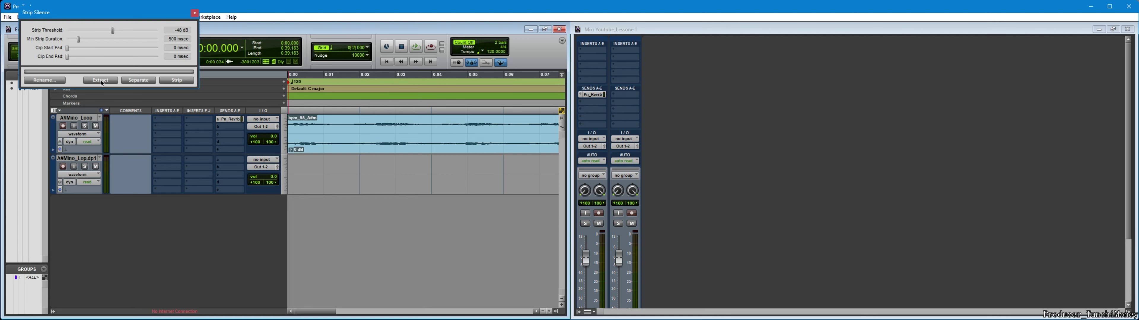
key(ctrl+z)
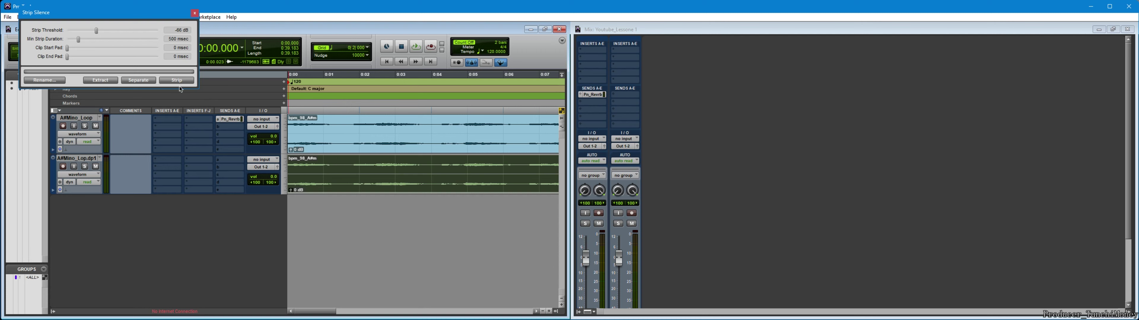
click(194, 13)
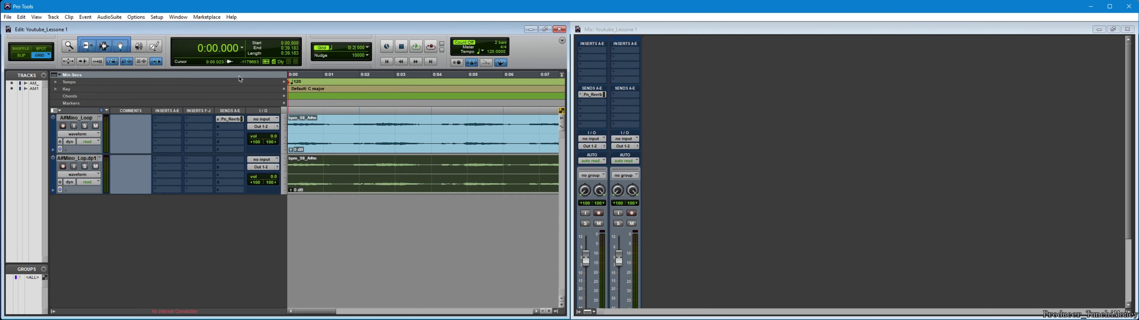
Apply the Thin All automation command with the duplicated track's clip selected
click(22, 17)
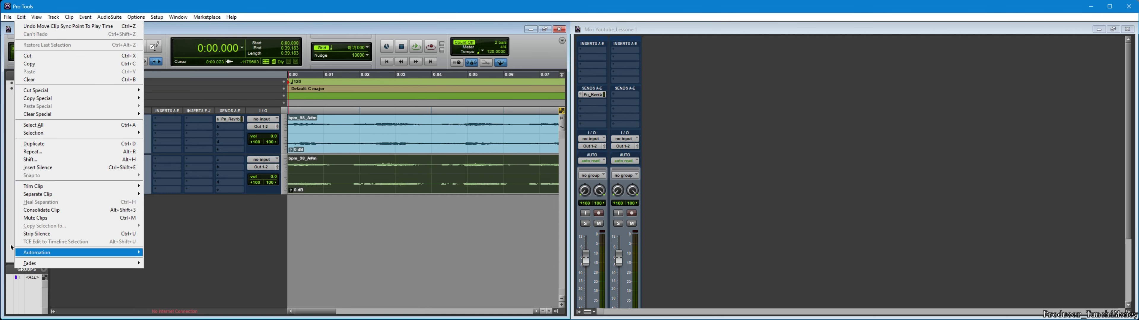
mouse_move(48, 257)
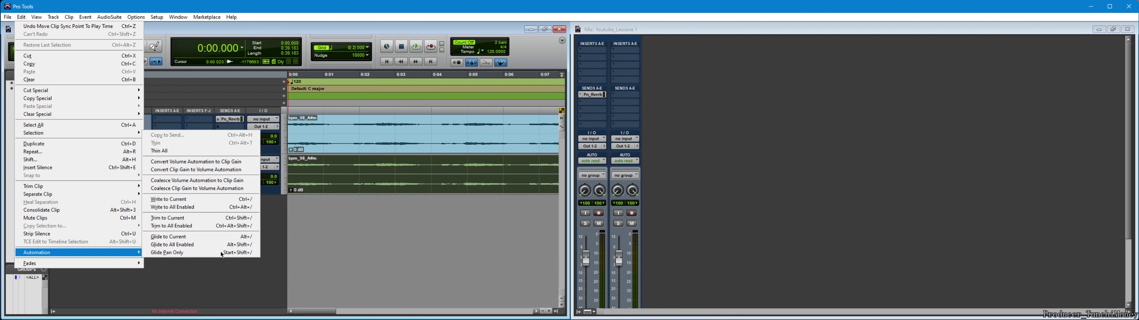
click(189, 151)
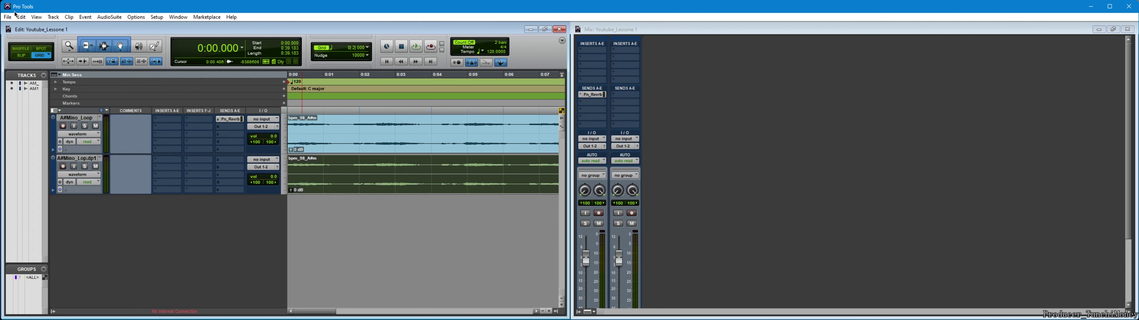
Open Batch Fades for the duplicated track's clip and change the fade-in length
click(25, 22)
click(23, 21)
click(21, 21)
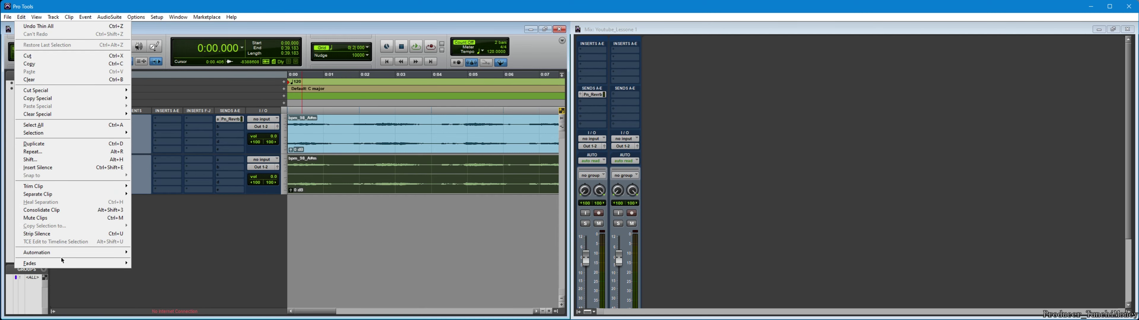
mouse_move(62, 263)
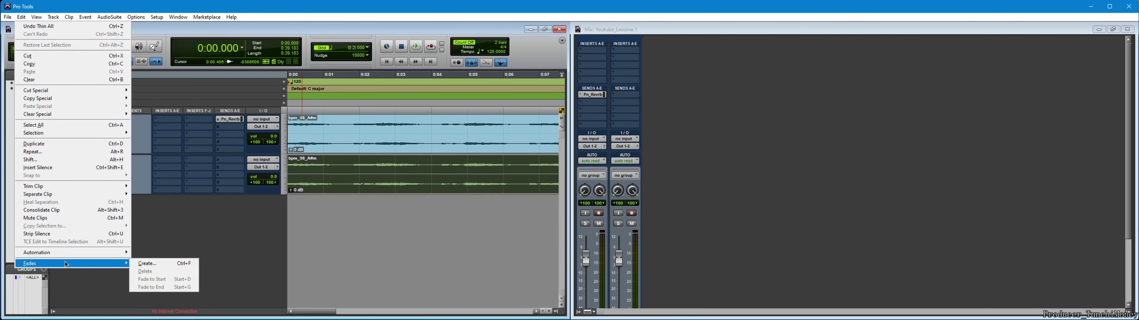
click(146, 264)
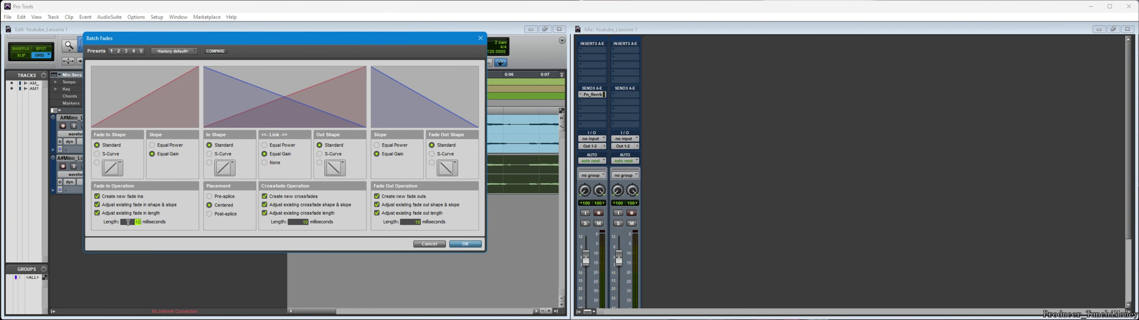
text(113)
Set the fade-in shape to a slow-starting preset curve and adjust the fade-in length
click(120, 168)
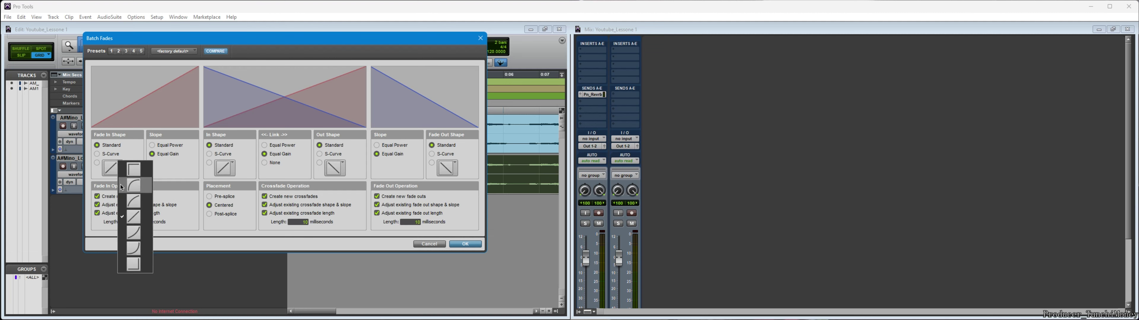
click(135, 250)
click(108, 170)
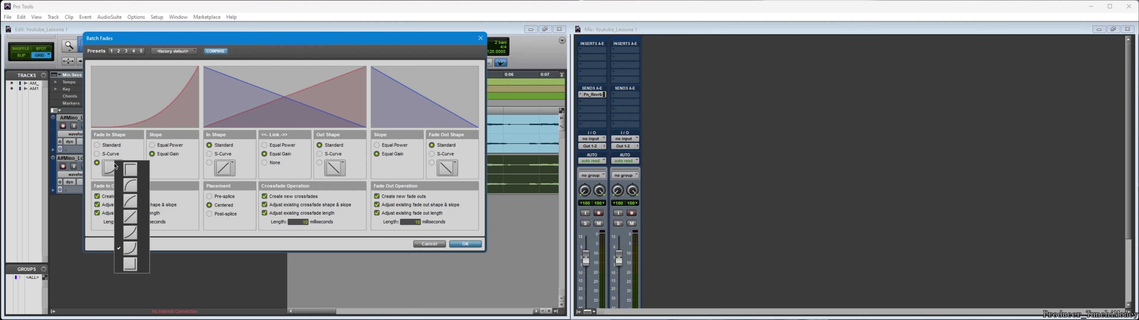
click(127, 248)
drag(137, 220, 138, 270)
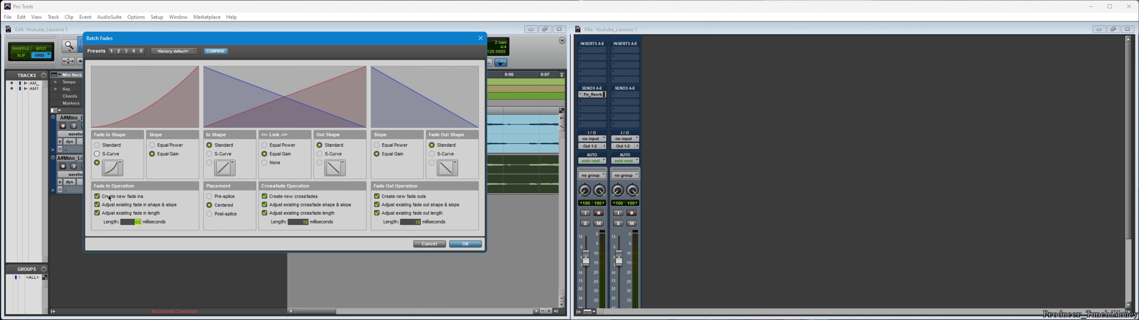
Try the Standard fade-in shape with an Equal Power slope, then cancel Batch Fades without creating fades
click(98, 154)
click(97, 145)
drag(124, 223, 127, 145)
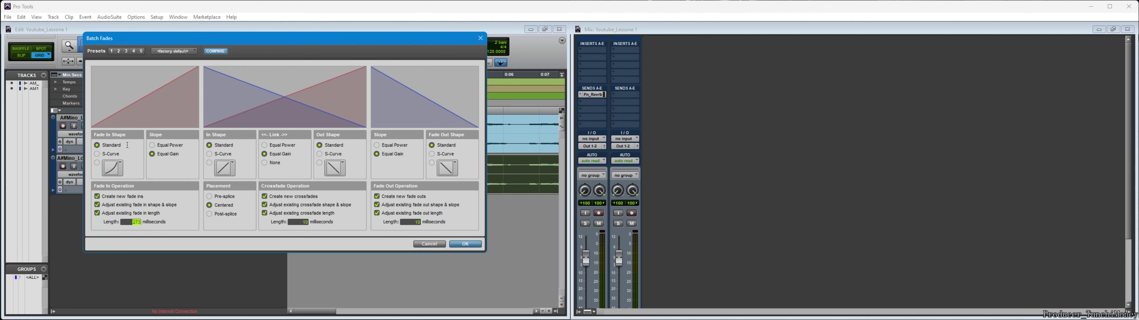
click(152, 146)
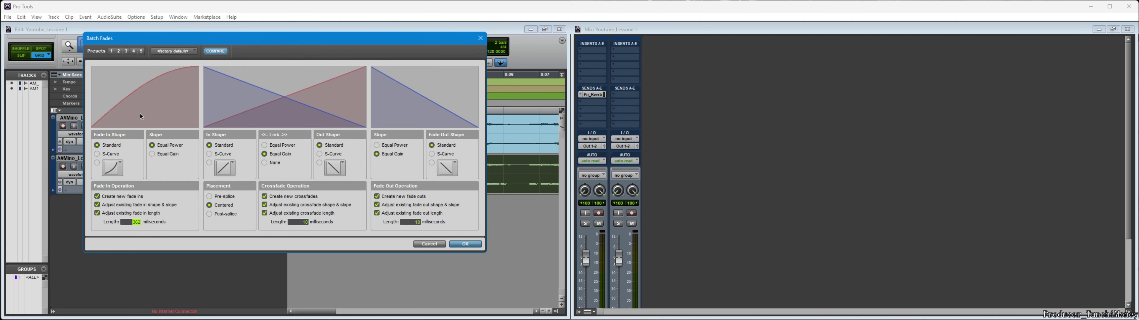
drag(145, 96, 145, 122)
mouse_move(146, 92)
mouse_down()
mouse_move(145, 114)
mouse_move(145, 71)
mouse_move(146, 96)
mouse_up()
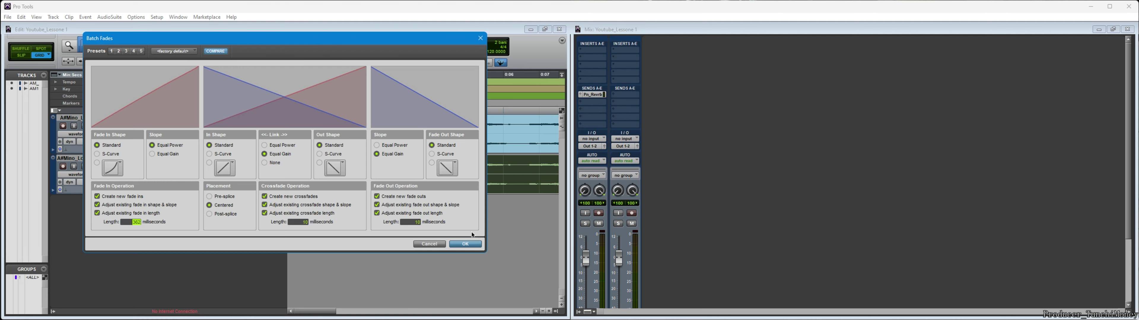
click(424, 244)
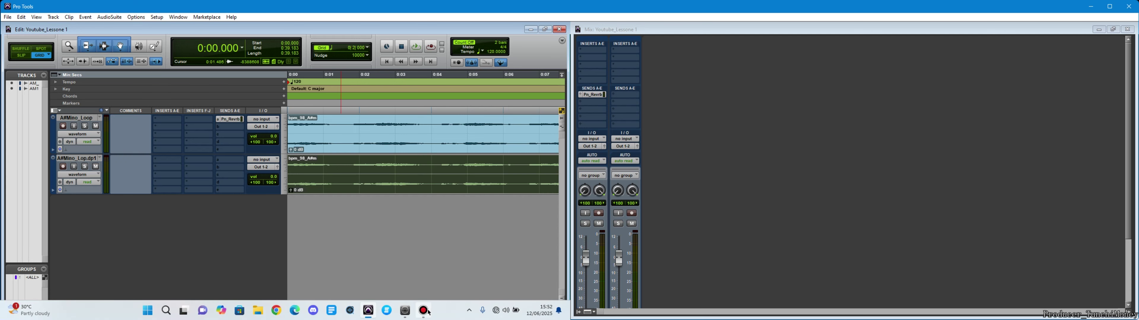
click(425, 312)
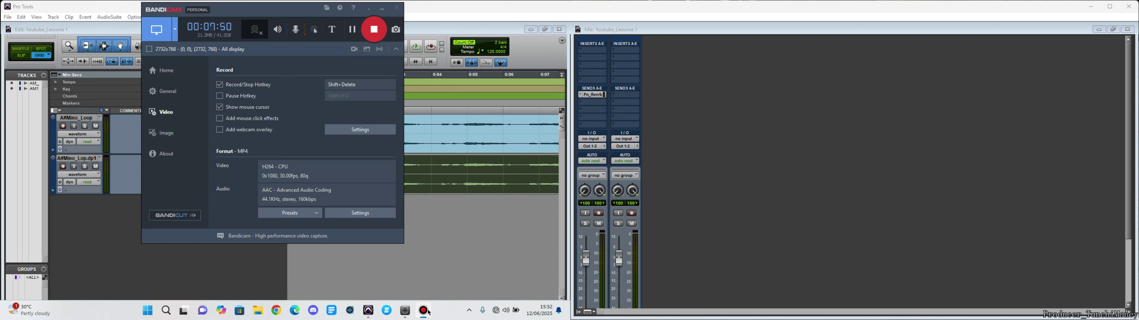
Hide the Chord Symbols ruler in the Edit window
click(427, 312)
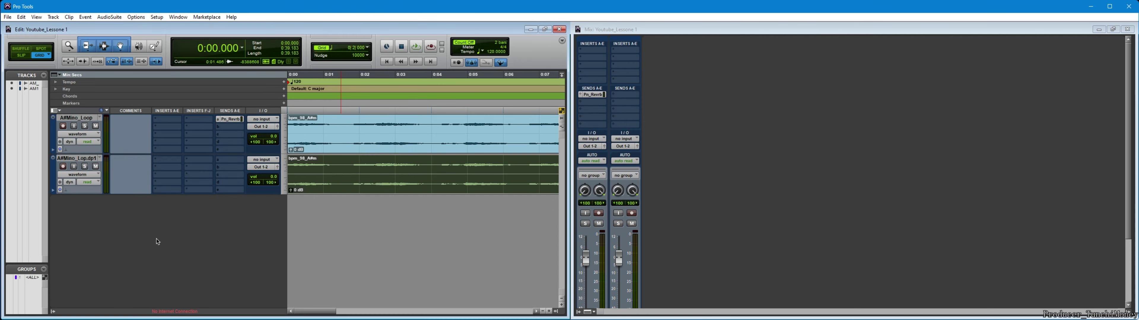
click(36, 19)
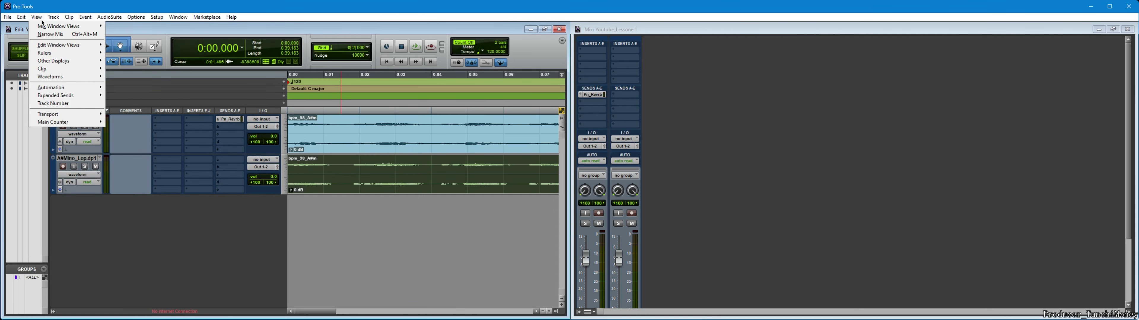
mouse_move(54, 54)
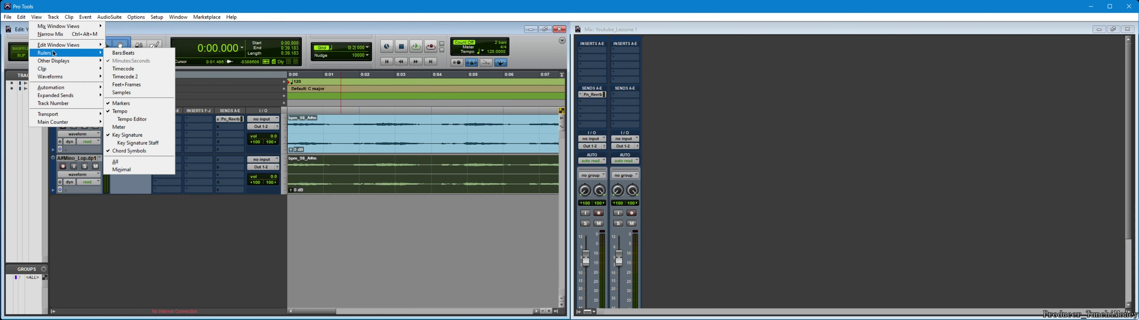
click(117, 163)
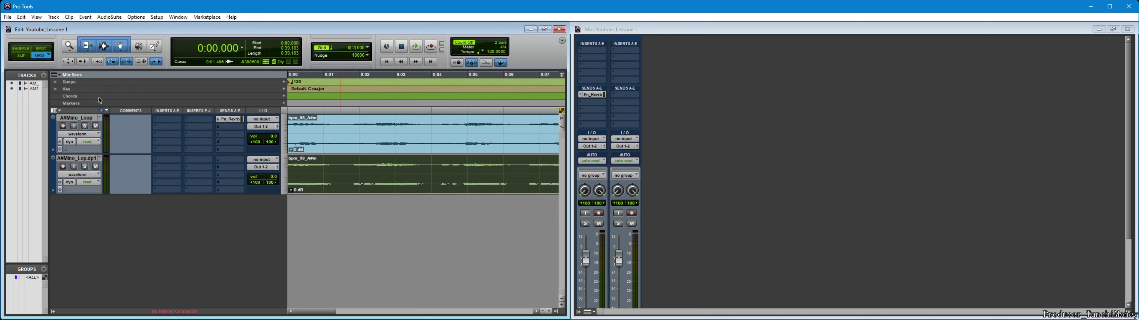
click(38, 18)
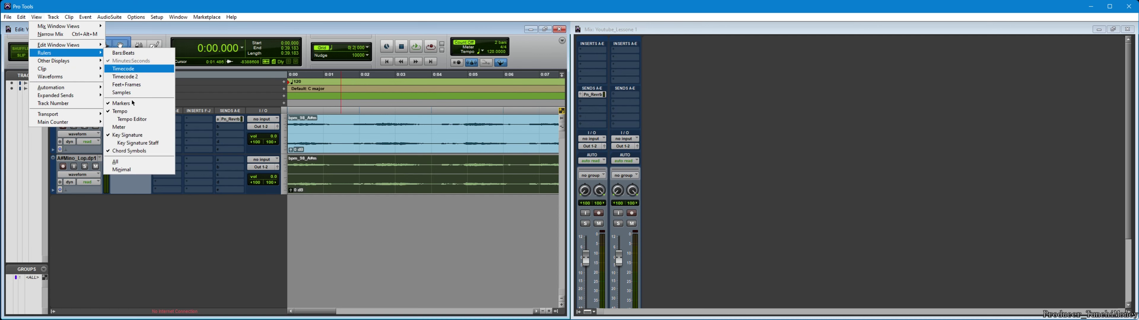
click(132, 152)
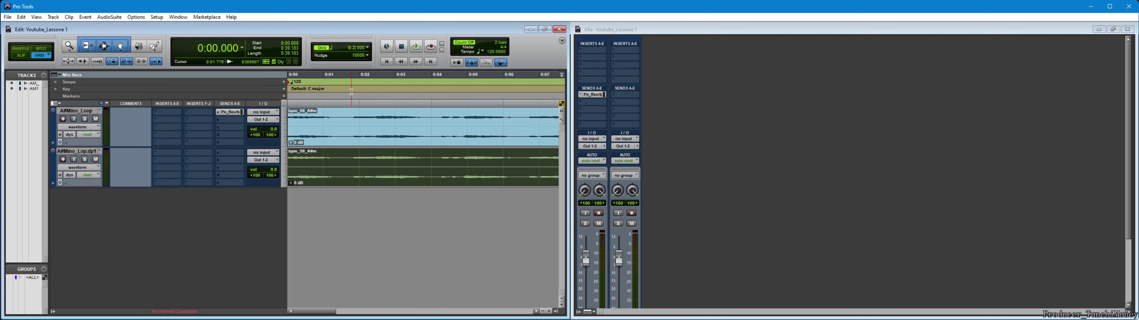
Show the track numbers beside the track names and turn them off again
click(39, 18)
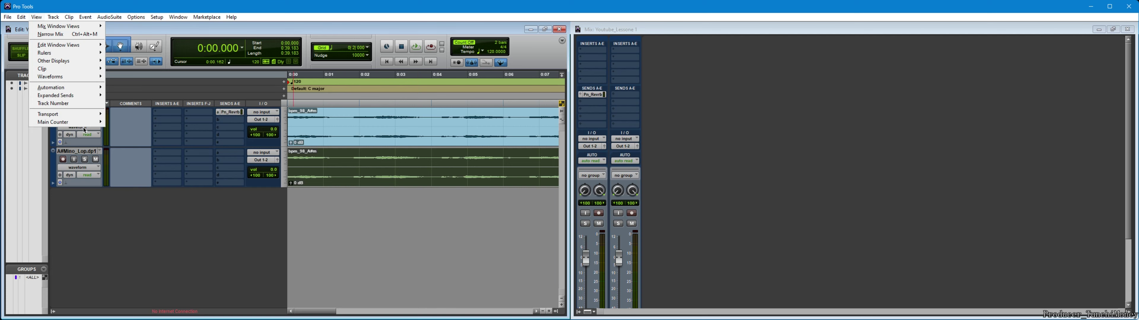
click(77, 104)
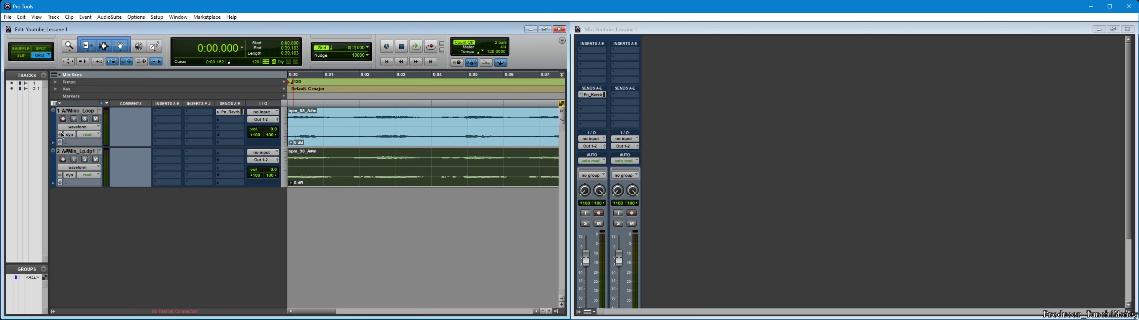
click(38, 19)
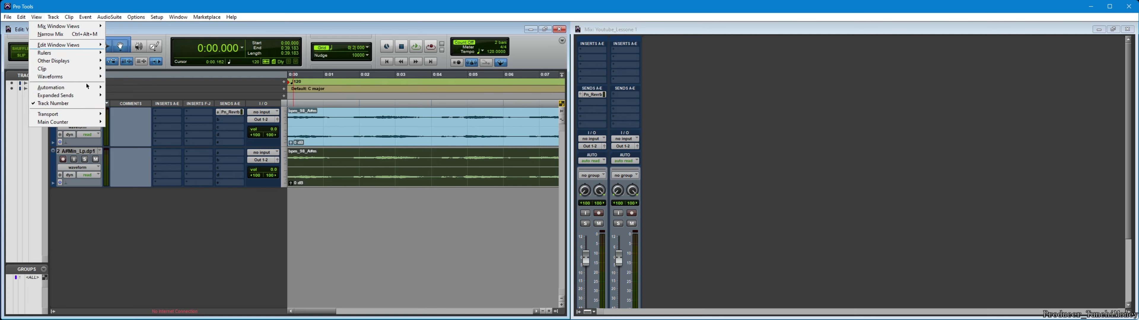
click(76, 104)
Enable Output Meters for the Transport view and for the Edit window toolbar
click(39, 19)
mouse_move(64, 116)
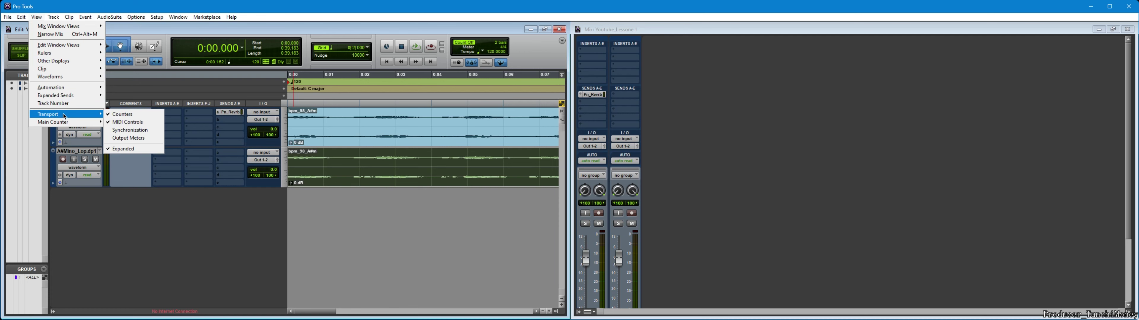
click(119, 139)
click(481, 118)
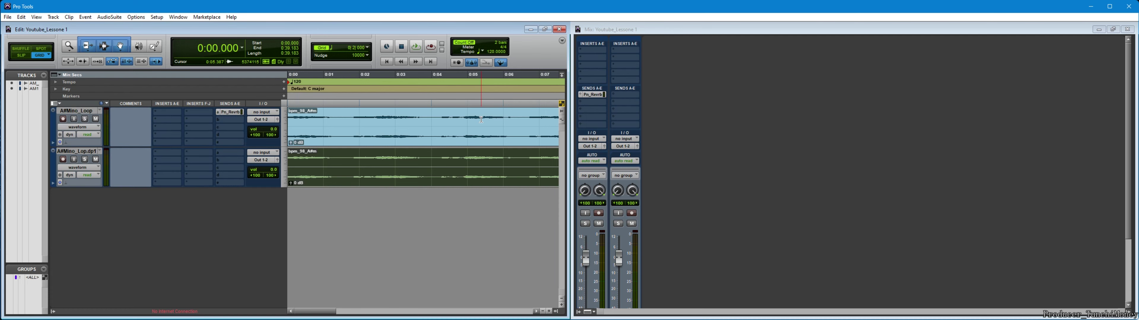
key(space)
click(562, 41)
click(529, 80)
Show the Synchronization controls in the Edit window toolbar and hide them again
click(562, 40)
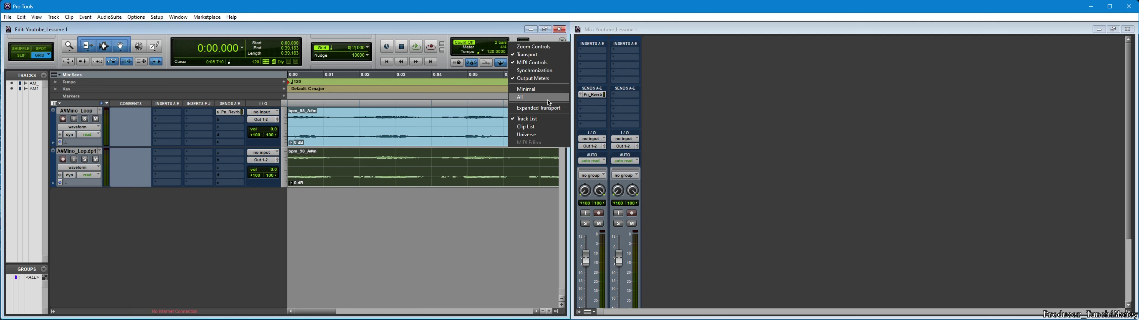
click(535, 71)
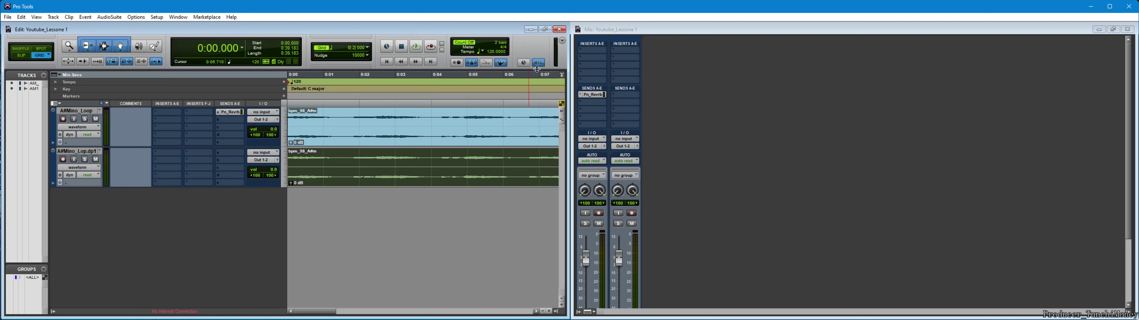
click(562, 41)
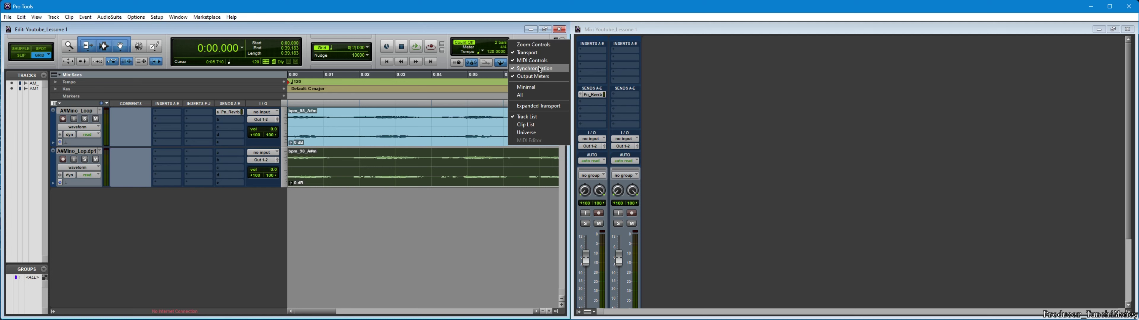
click(539, 69)
click(562, 41)
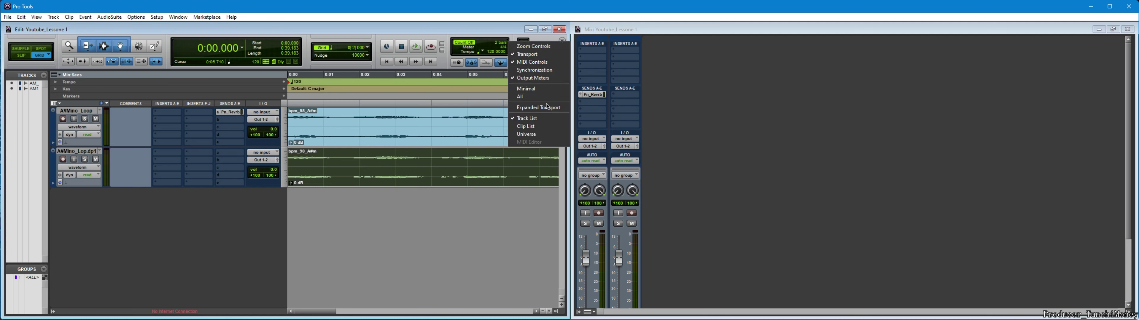
click(464, 217)
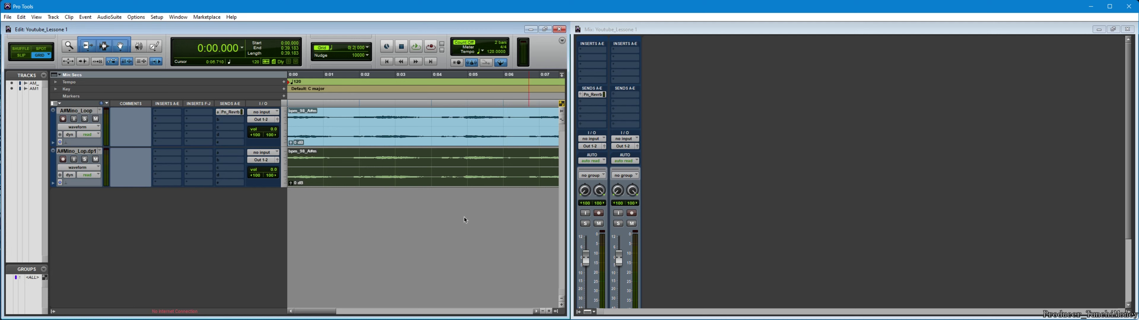
Play the session briefly to check the output meter, and stop playback
key(space)
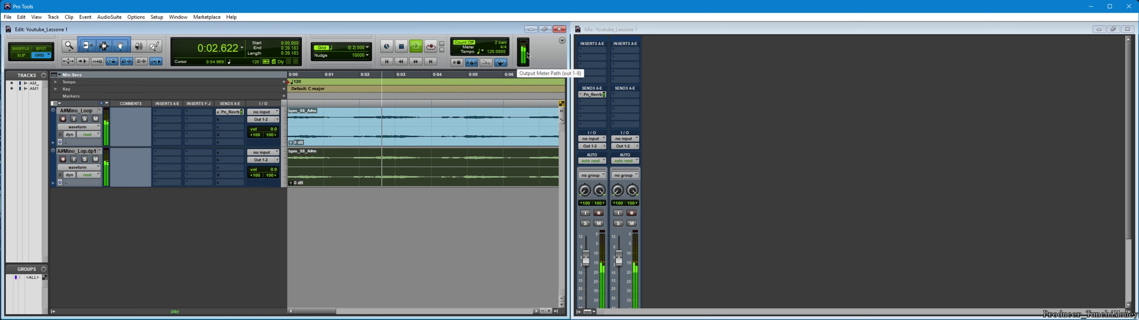
key(space)
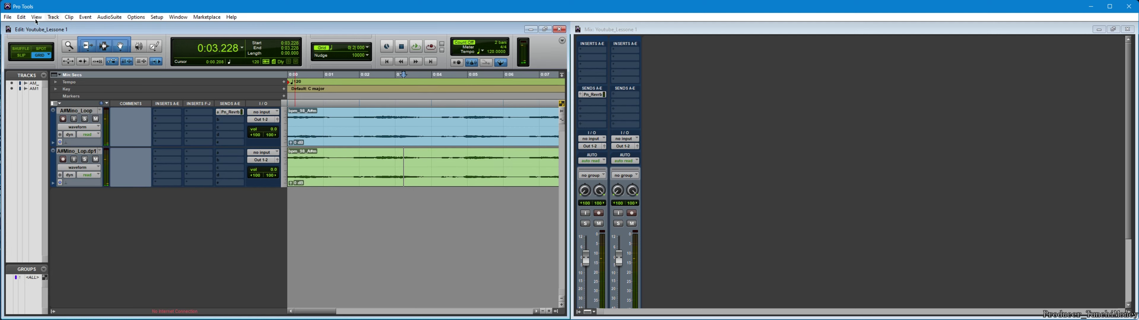
click(53, 17)
click(359, 159)
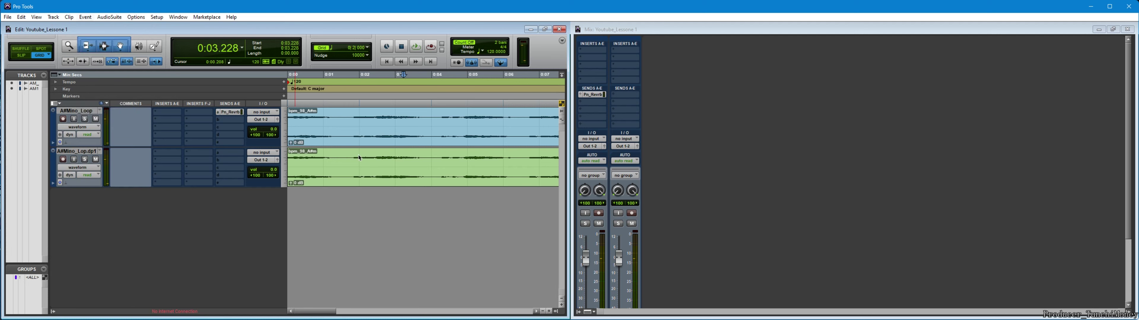
click(371, 180)
Create a click track and move it above the two loop tracks
click(53, 18)
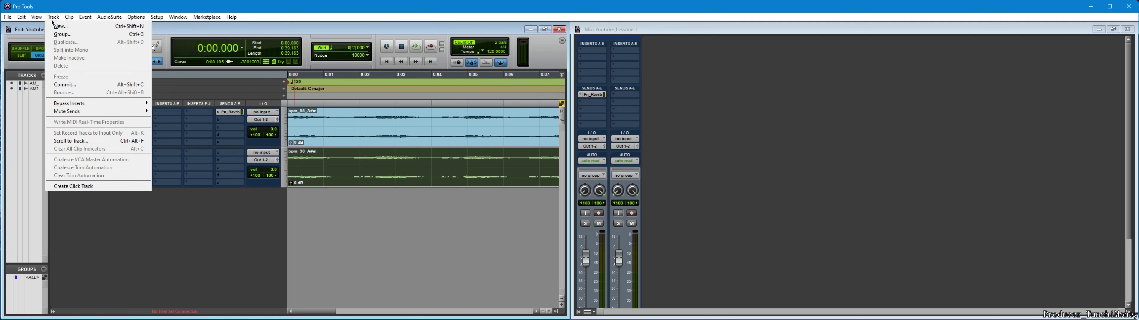
click(51, 106)
click(55, 18)
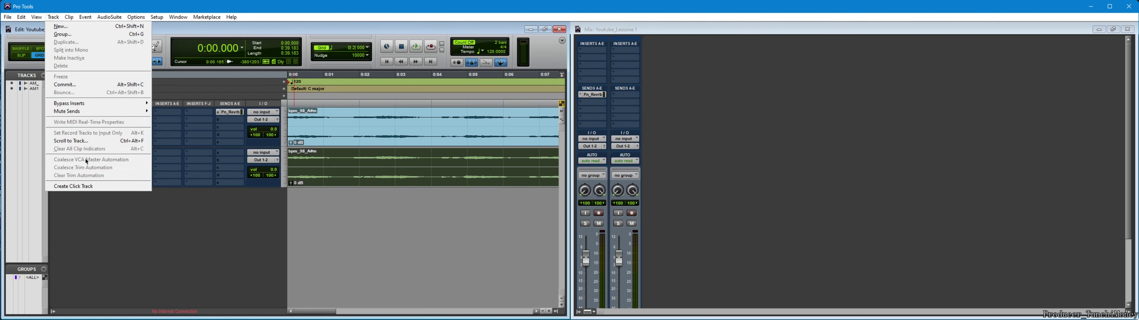
click(89, 186)
drag(70, 192, 88, 113)
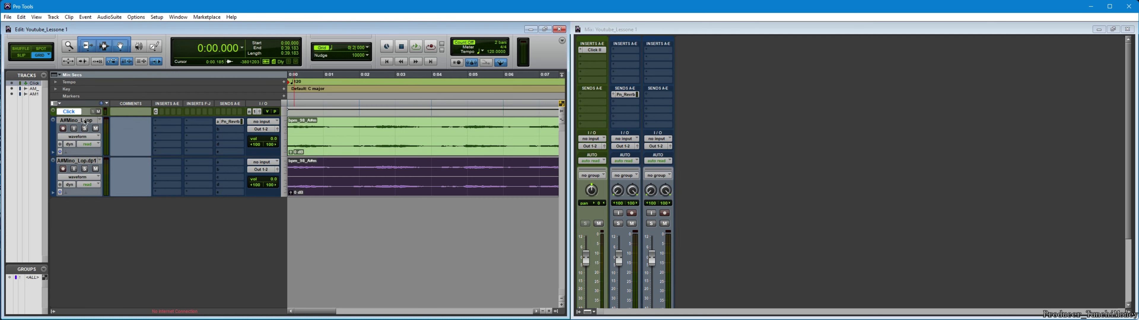
Mute both loop tracks to audition the click track alone during playback, and unmute them again
click(96, 129)
alt+click(96, 170)
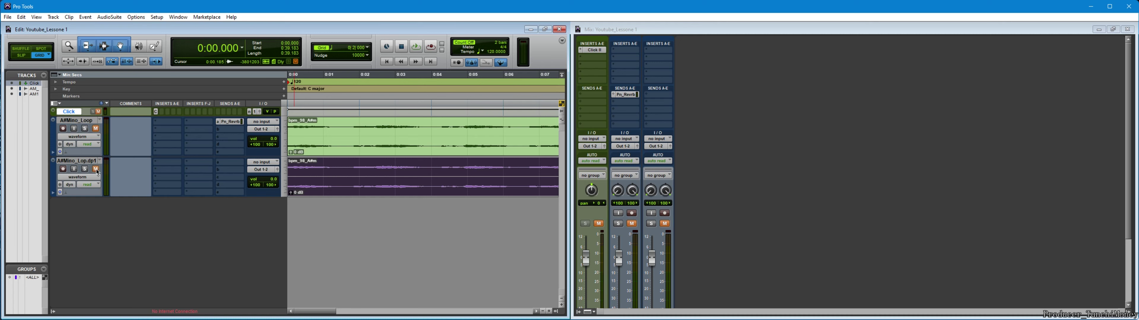
click(97, 112)
key(space)
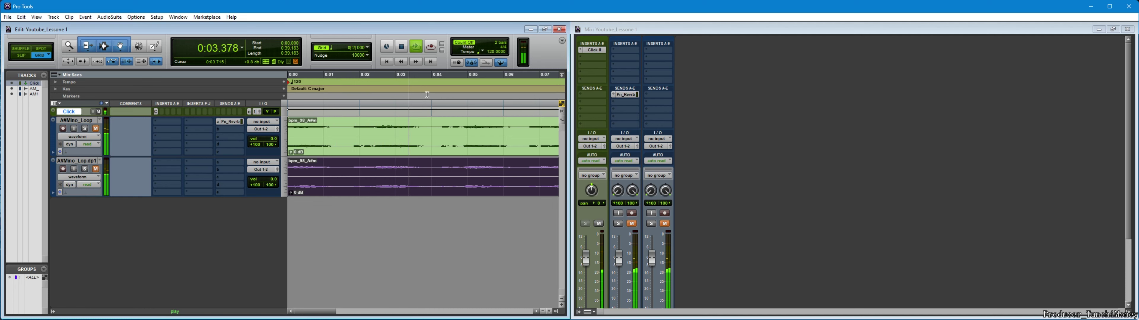
click(96, 128)
click(95, 169)
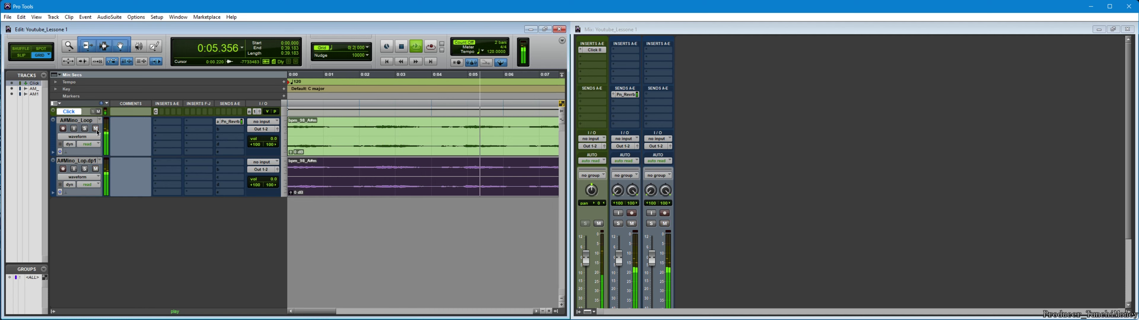
Set the session tempo to 98 BPM and restart playback to hear the loops with the click
click(493, 53)
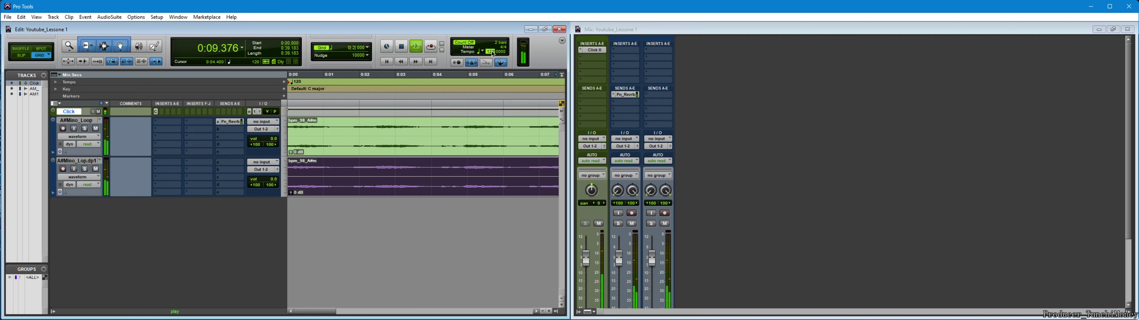
key(Return)
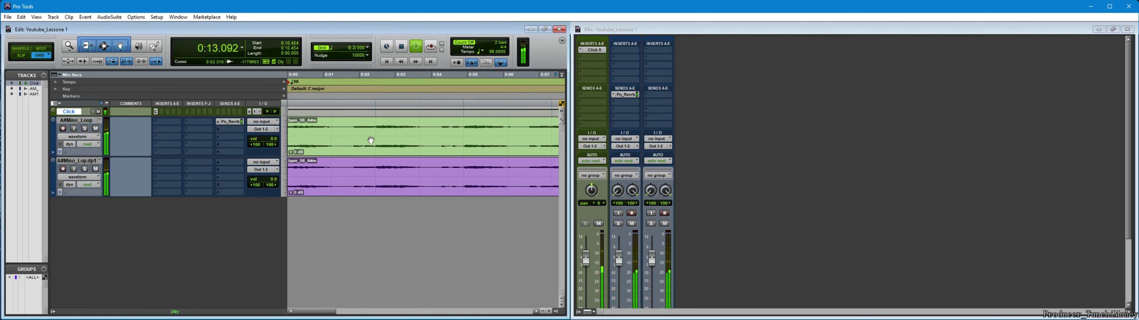
key(ctrl+bracketleft)
key(space)
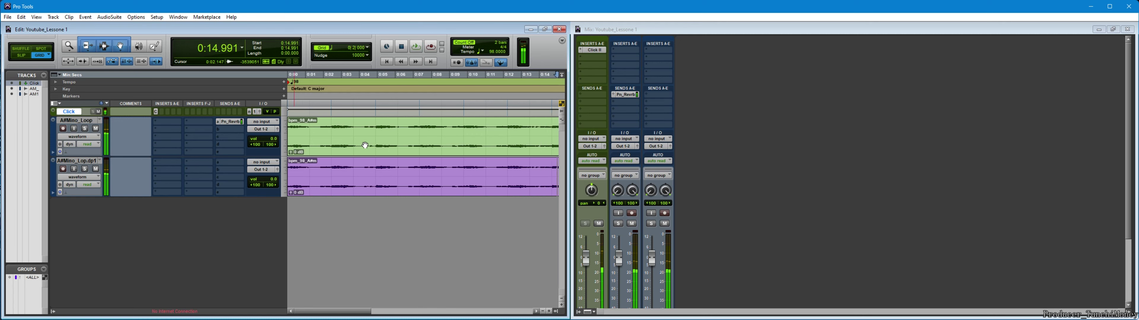
click(365, 145)
key(space)
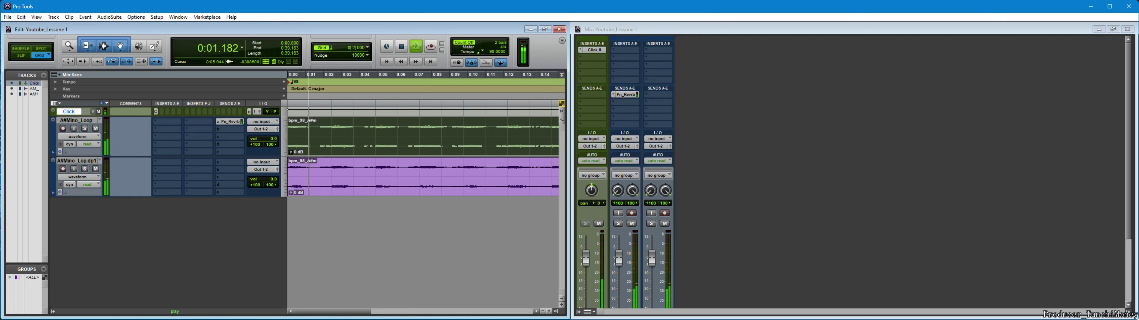
click(423, 311)
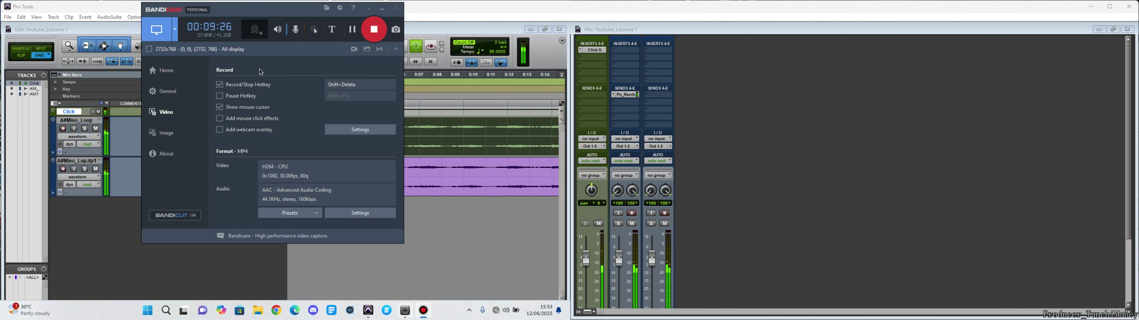
click(453, 249)
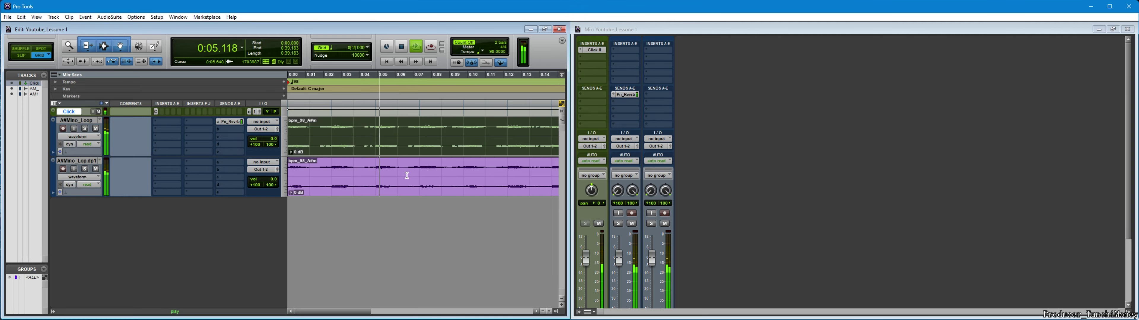
Open the Pn_Reverb send on the original loop track and pull its send level fully down
scroll(689, 176, down, 2)
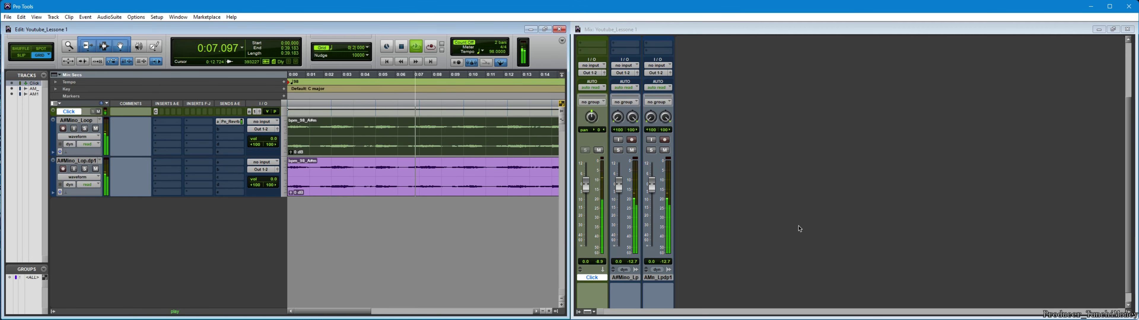
scroll(639, 231, up, 2)
scroll(640, 232, up, 1)
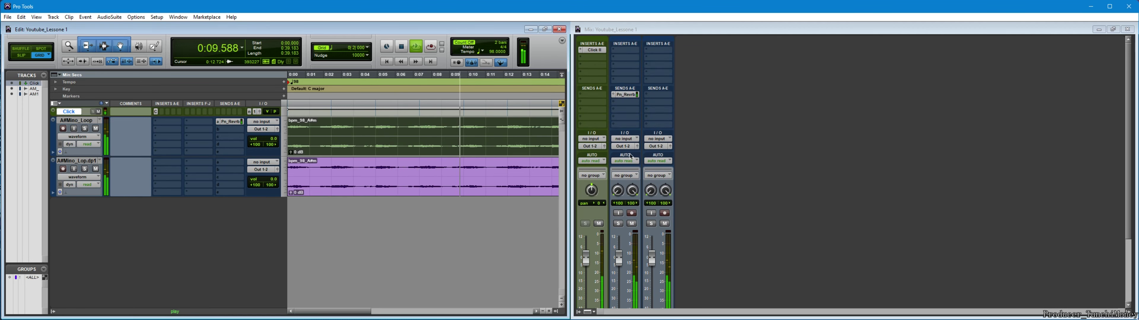
click(631, 96)
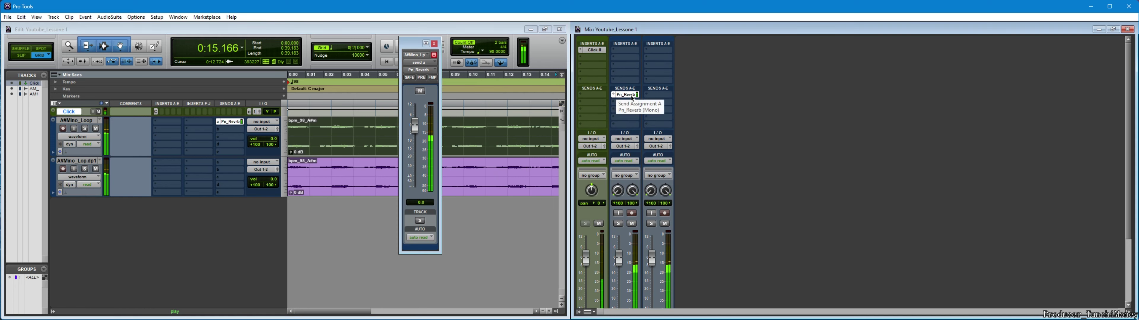
drag(414, 125, 392, 259)
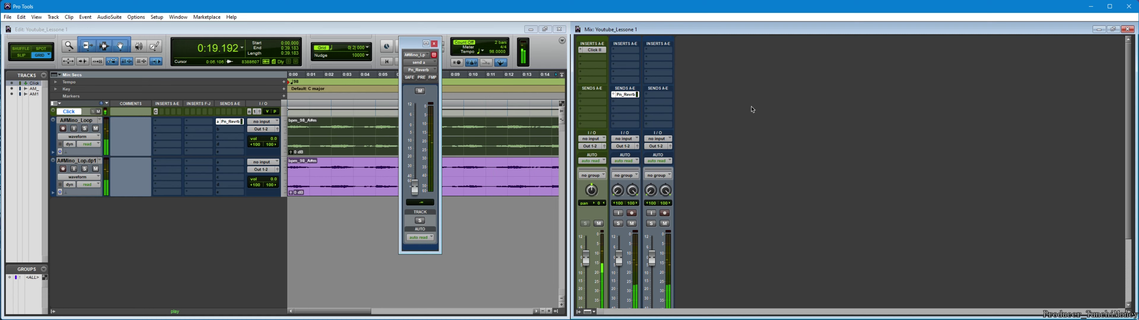
Reset the Pn_Reverb send level on the original loop track to 0.0 dB and mute the send
alt+click(415, 188)
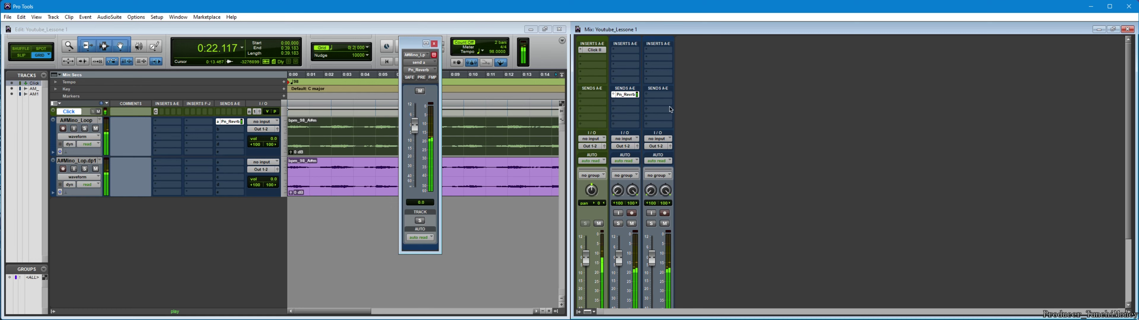
ctrl+super+click(626, 94)
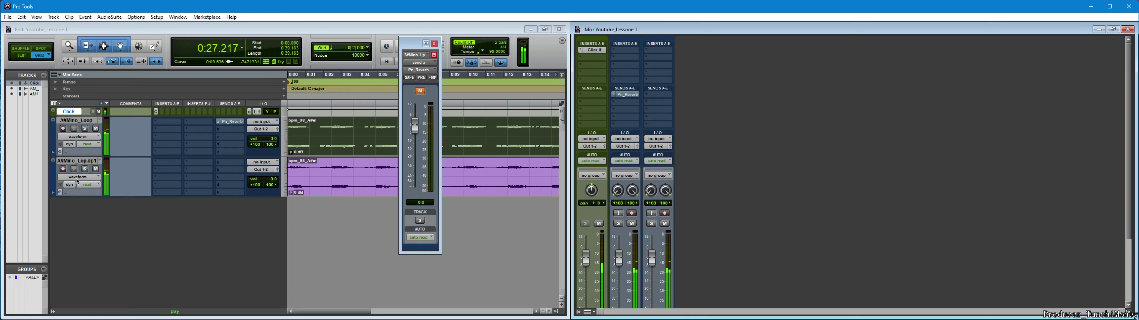
Close the Pn_Reverb send window and stop playback
drag(416, 48, 961, 47)
click(914, 58)
click(1002, 47)
key(space)
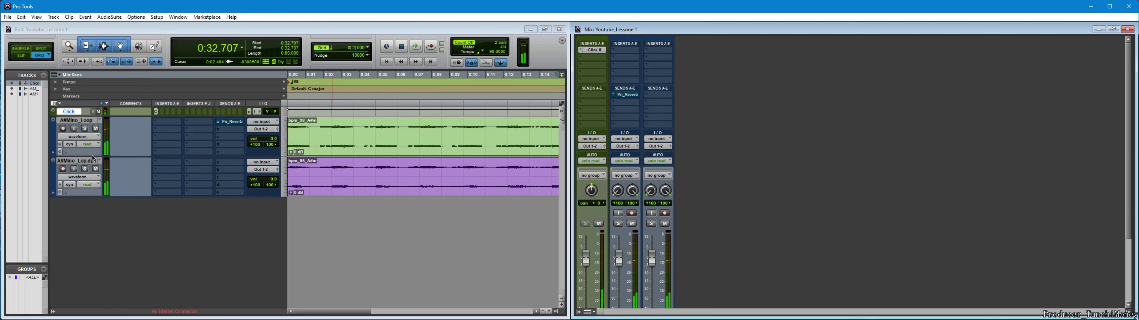
Turn the bypass for Dynamics inserts on and off again
click(53, 17)
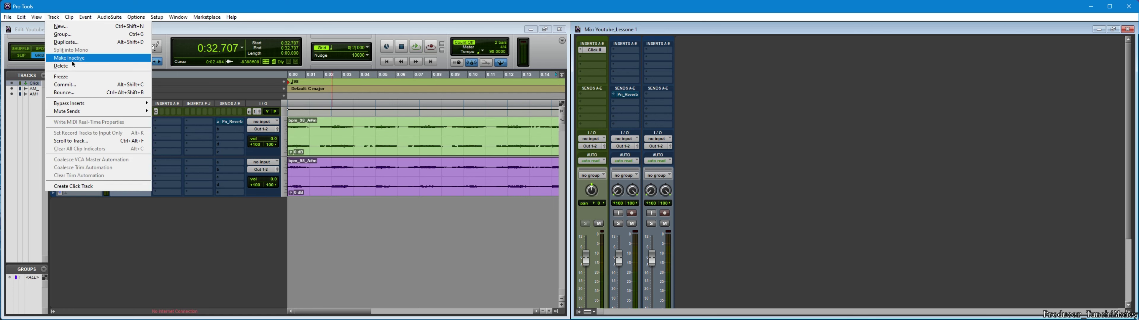
click(71, 58)
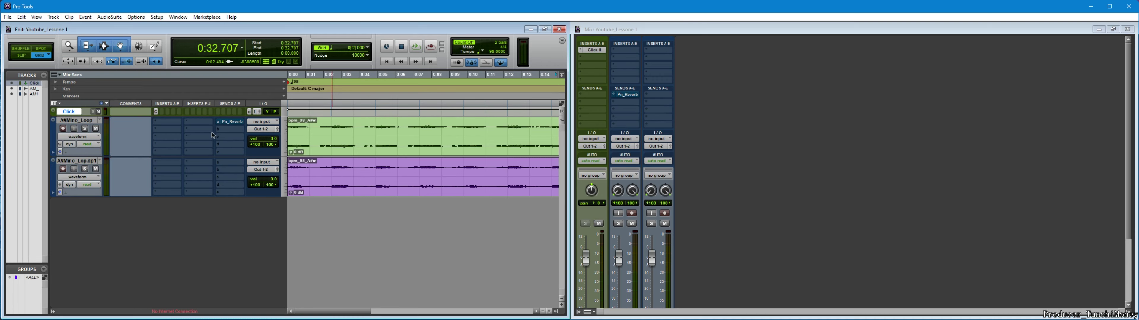
click(54, 18)
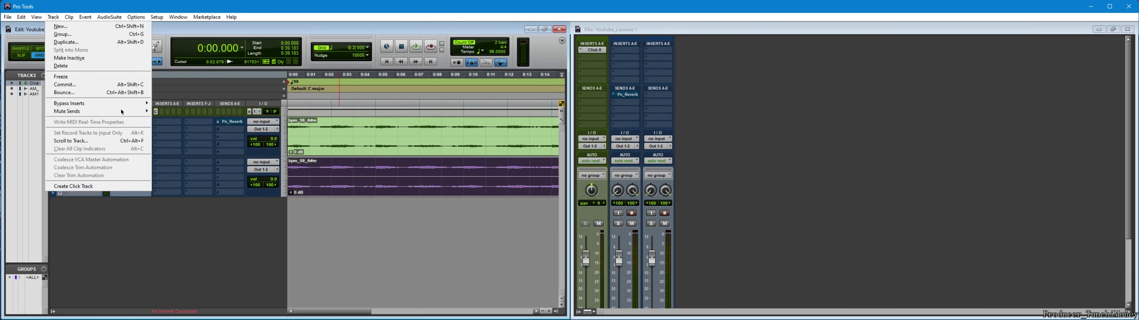
mouse_move(122, 105)
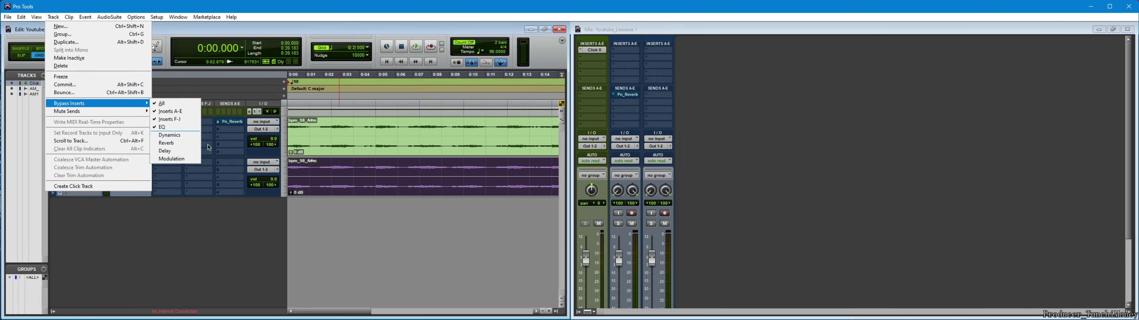
click(191, 141)
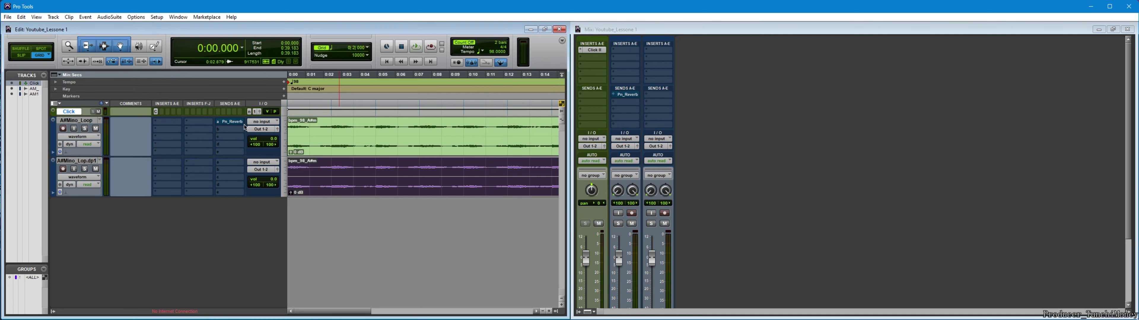
click(50, 20)
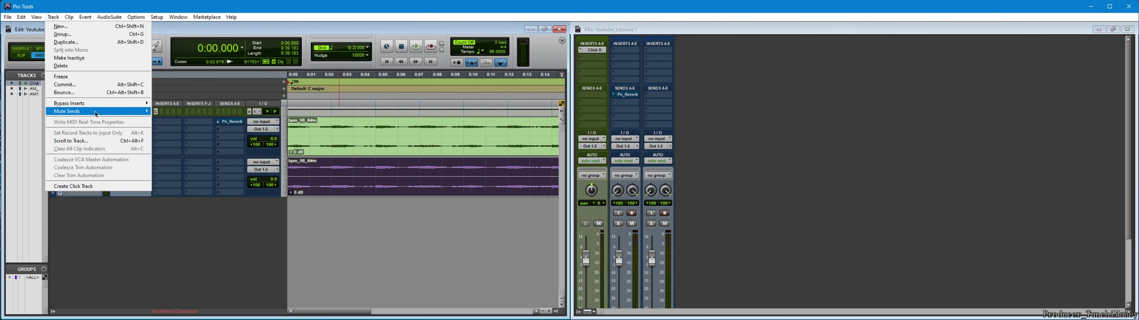
mouse_move(96, 104)
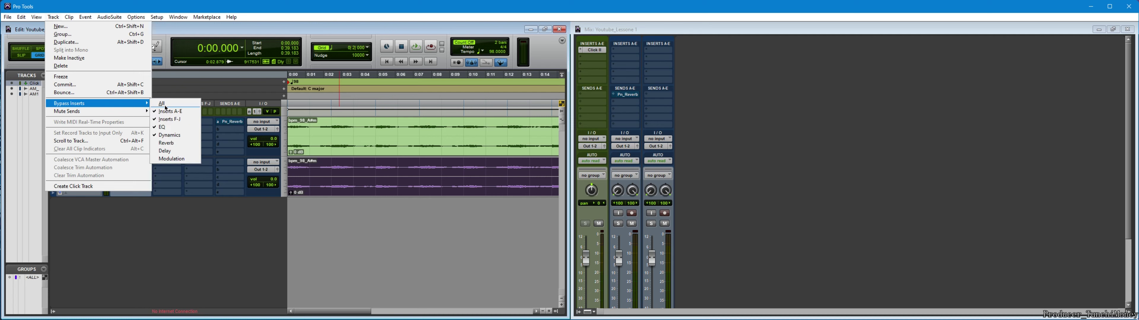
click(171, 136)
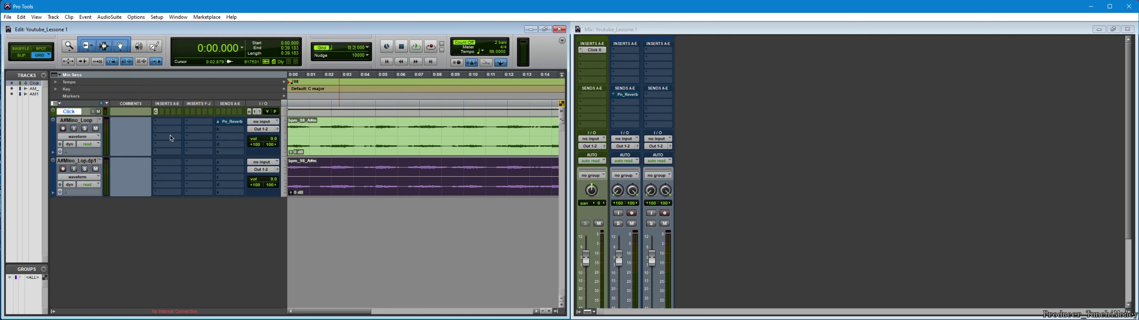
Turn off the insert bypass for Inserts A-E and Inserts F-J, and check the remaining bypass options
click(50, 19)
mouse_move(106, 111)
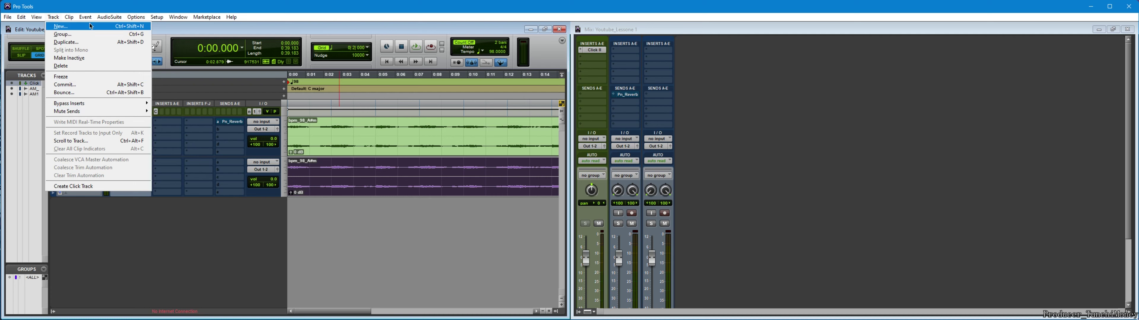
click(52, 18)
click(52, 17)
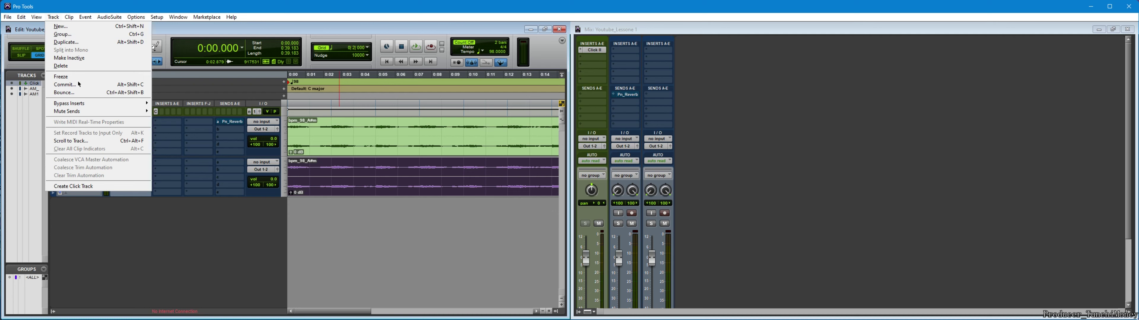
mouse_move(133, 103)
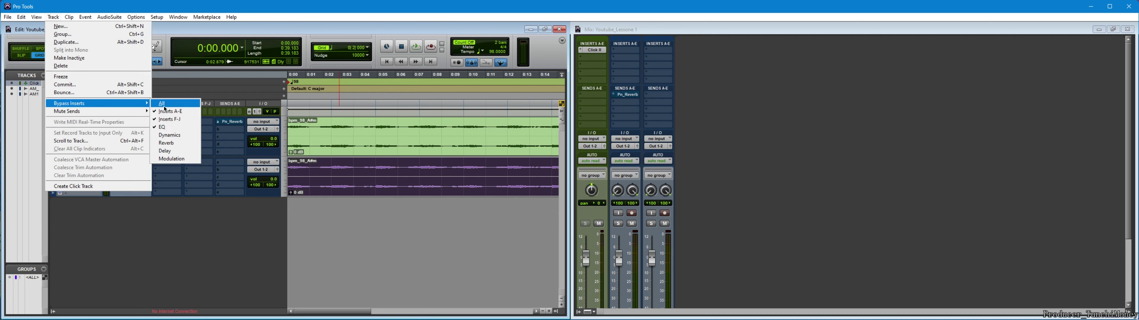
click(165, 114)
click(53, 17)
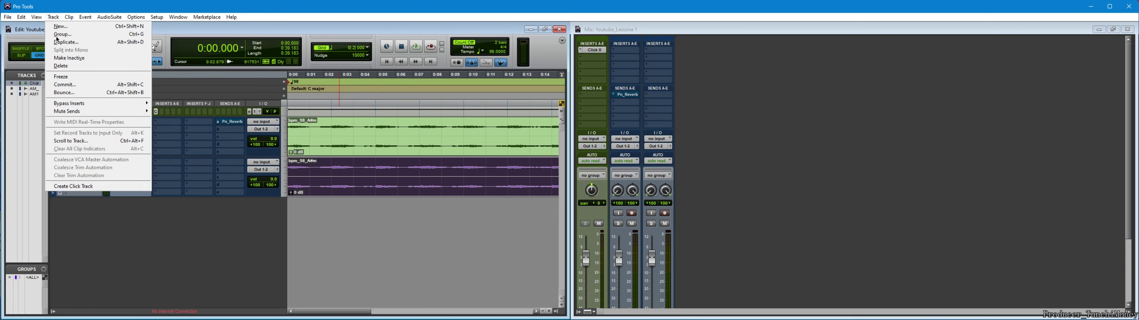
mouse_move(100, 105)
click(167, 119)
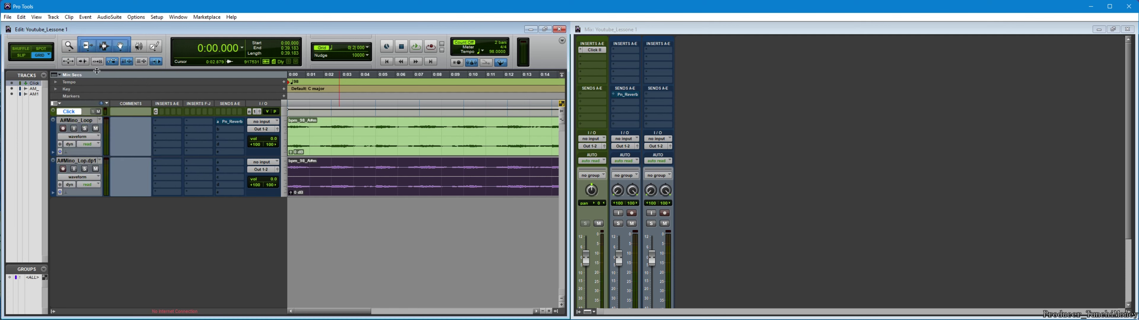
click(53, 17)
mouse_move(122, 105)
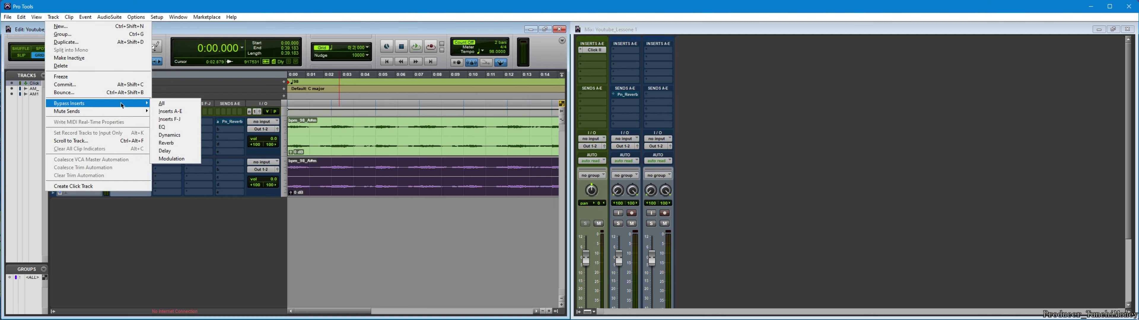
click(206, 232)
Play short passages of the loops with the click from the session start and stop playback
key(ctrl+a)
key(space)
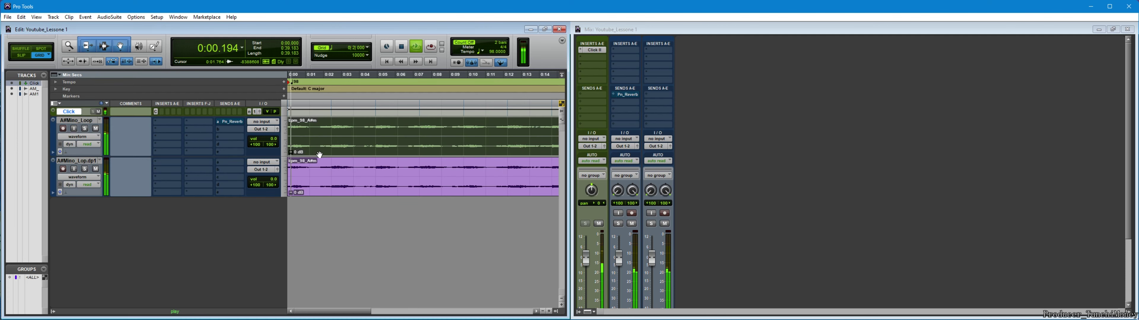
key(space)
click(53, 17)
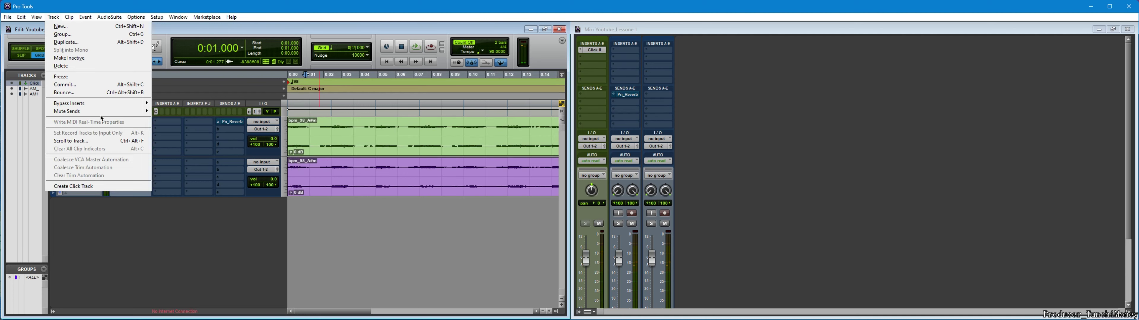
click(96, 141)
click(338, 136)
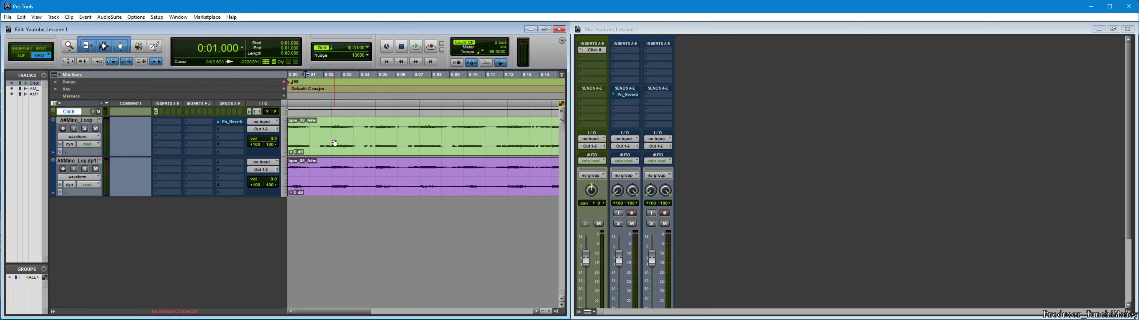
click(334, 143)
key(space)
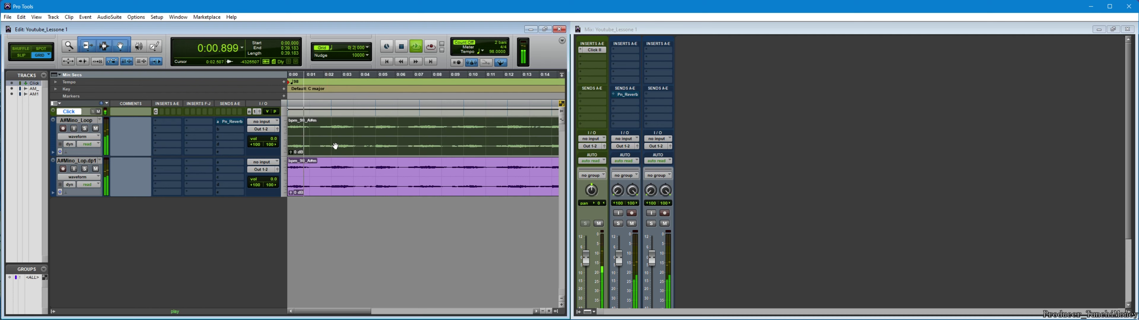
key(space)
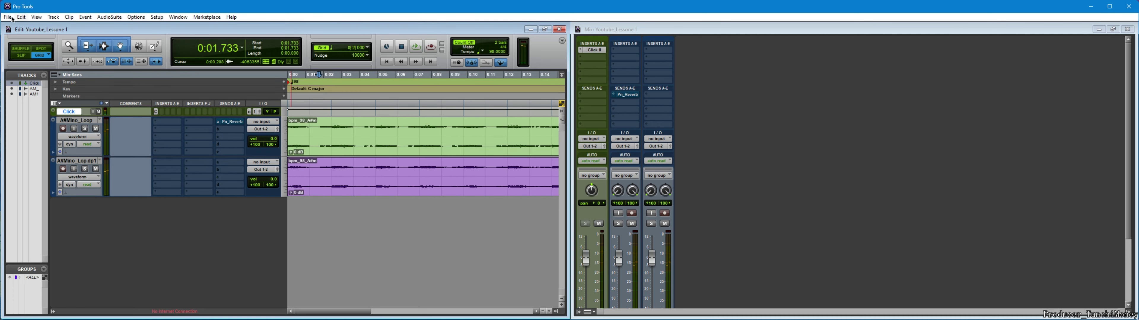
click(8, 18)
click(25, 160)
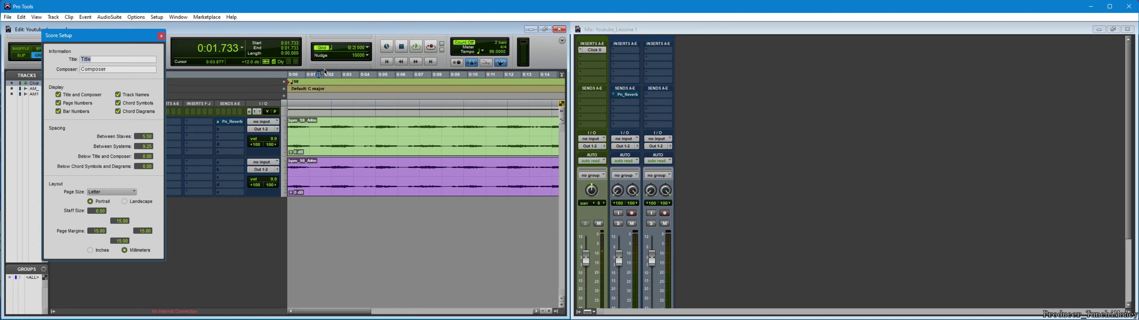
click(161, 36)
click(423, 311)
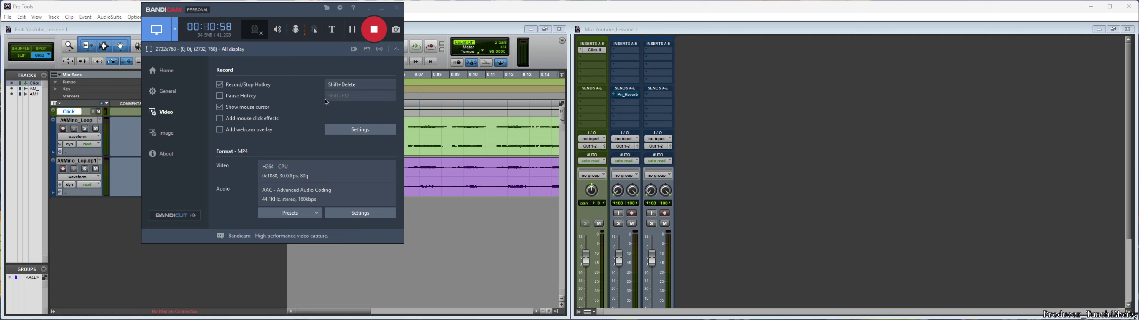
click(371, 10)
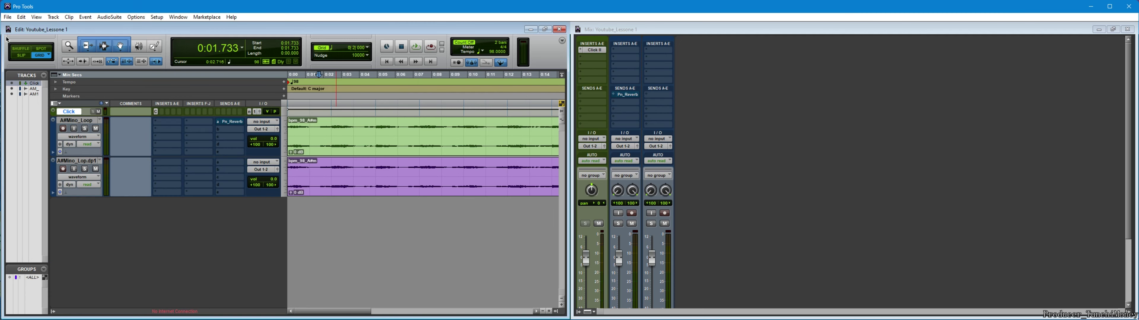
Select the clip on the duplicate loop track and bypass its clip gain
click(69, 17)
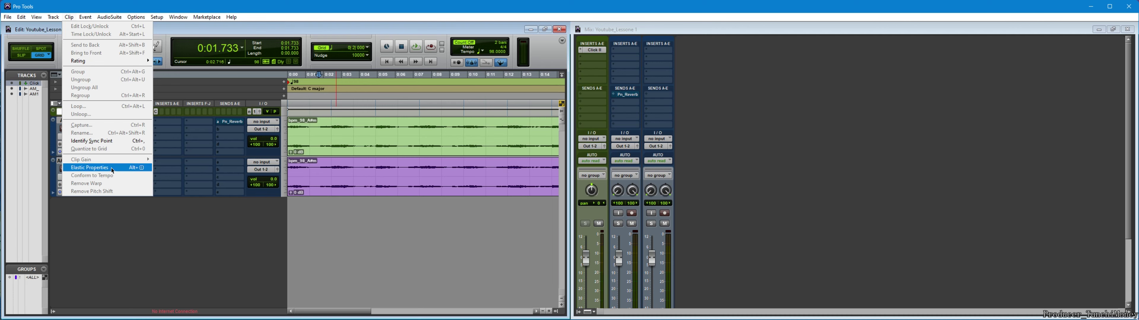
click(90, 168)
click(167, 212)
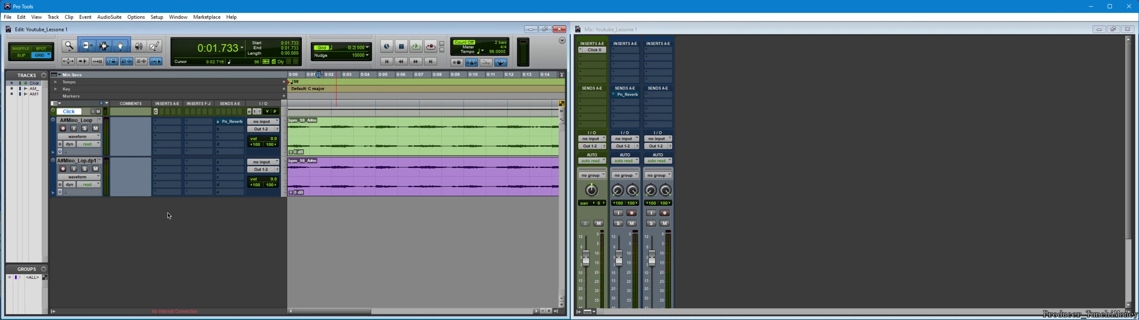
click(313, 187)
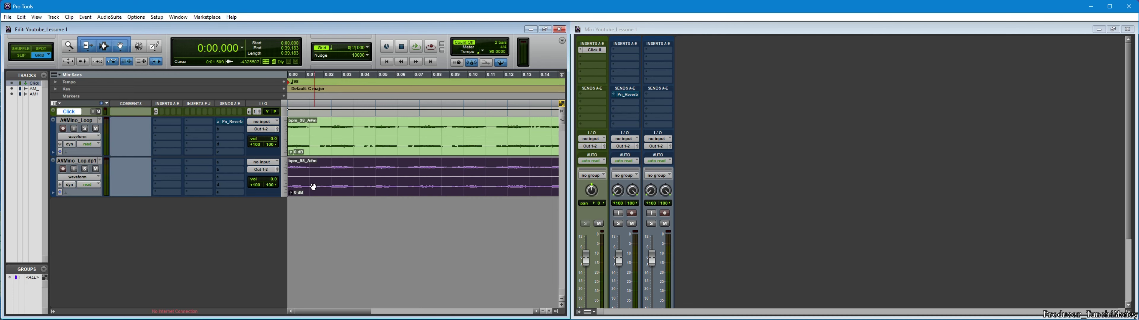
click(69, 18)
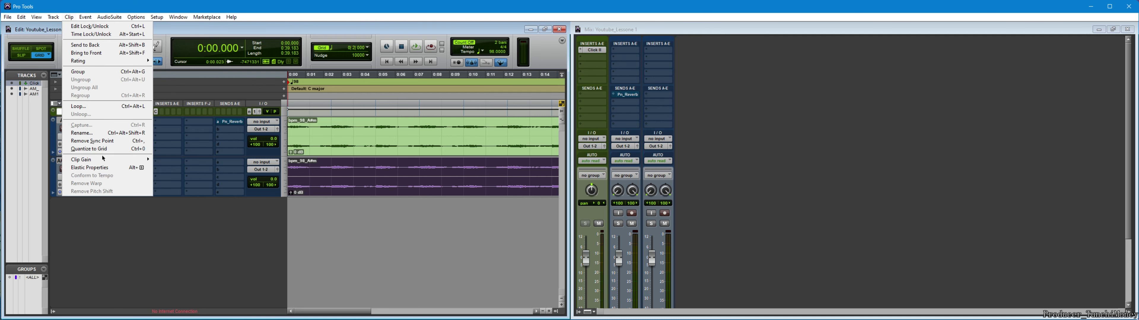
mouse_move(104, 161)
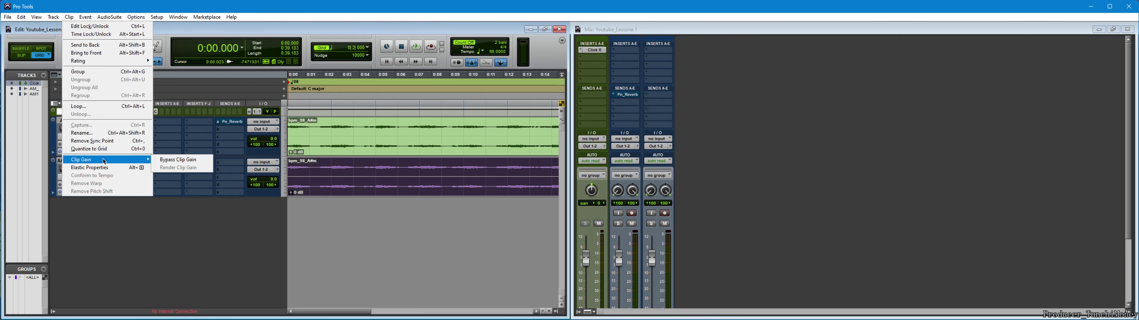
click(188, 162)
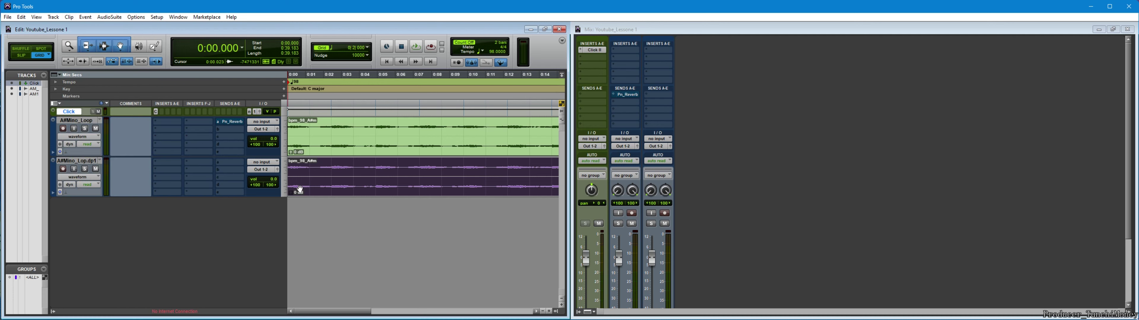
Show the volume automation lane under the duplicate loop track and pull its volume line fully down at the start
click(53, 192)
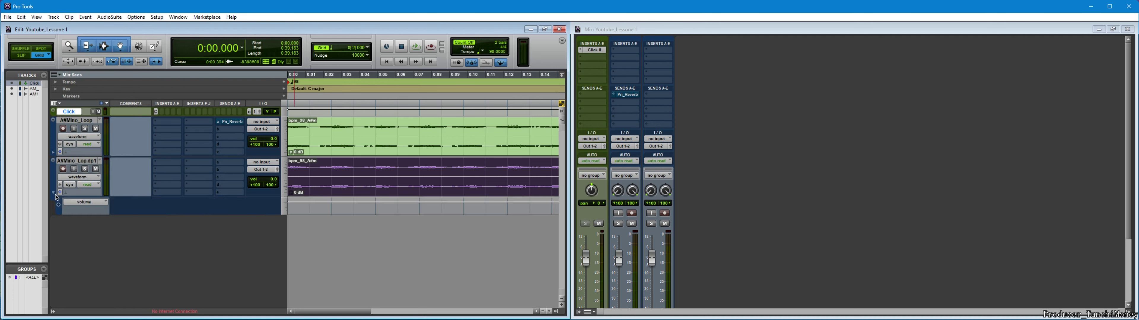
click(290, 206)
drag(290, 206, 288, 218)
Play the session and solo the duplicate loop track to audition its volume automation
key(space)
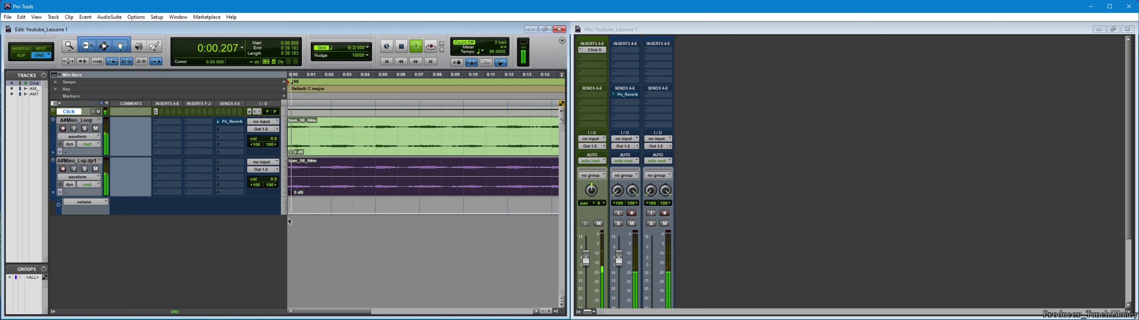
click(85, 168)
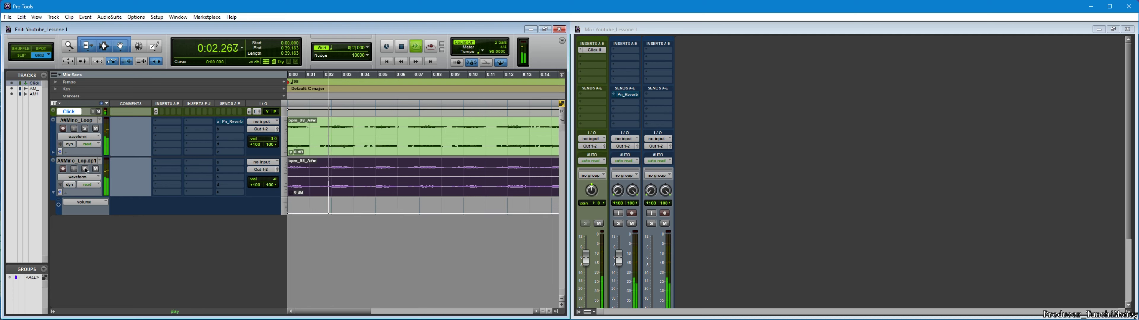
right_click(288, 214)
click(288, 214)
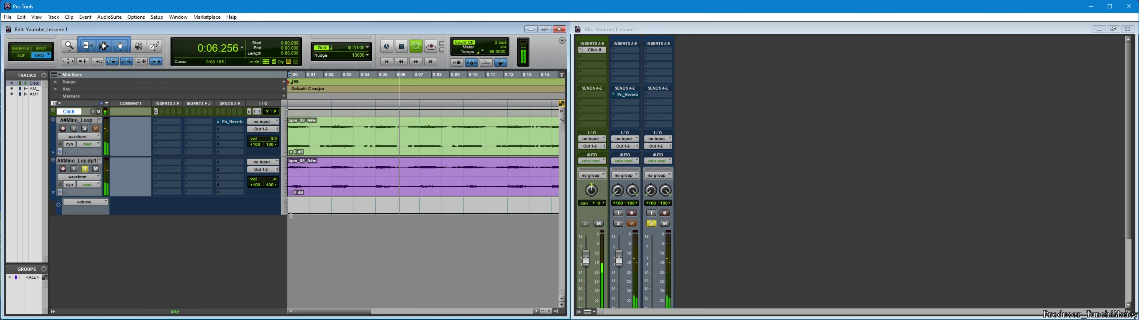
Raise the duplicate loop track's volume automation to about -1.5 dB, end the soloed playback and hide its automation lane
drag(287, 214, 287, 202)
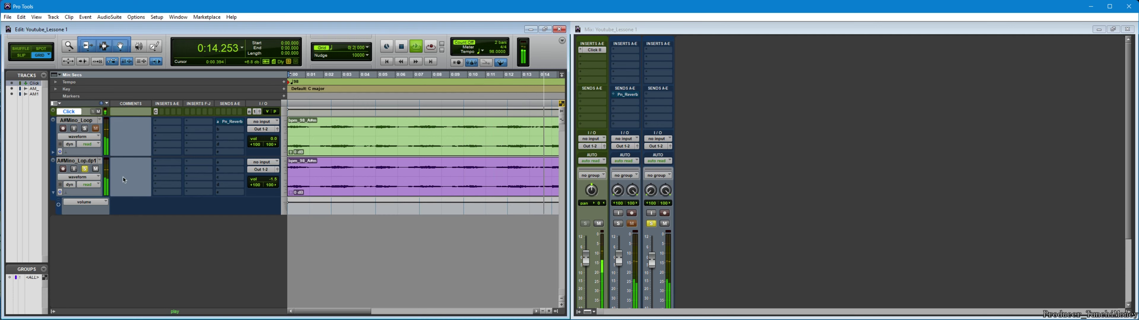
click(85, 169)
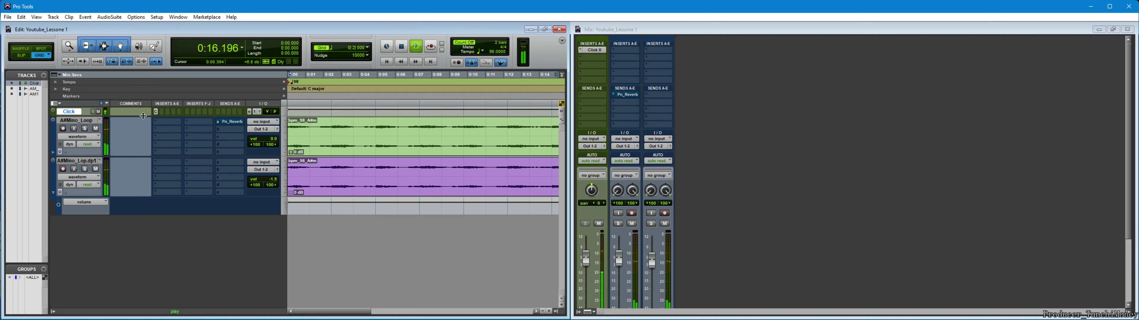
key(space)
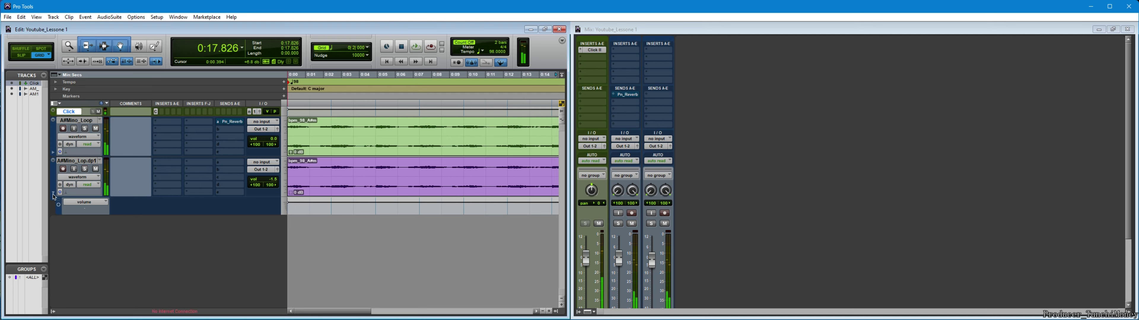
click(53, 193)
Select the duplicate loop track's clip and show its clip gain line
click(345, 185)
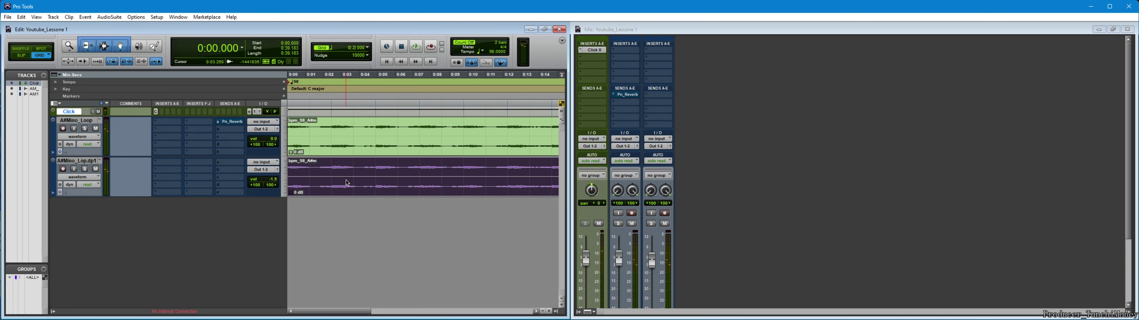
right_click(346, 180)
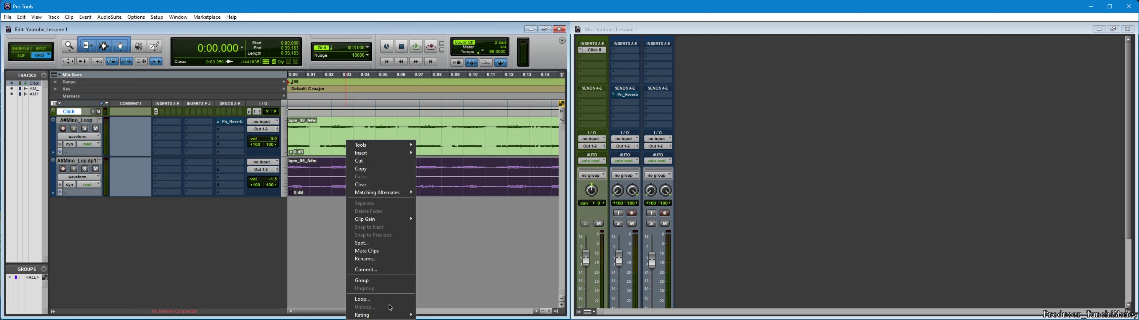
click(357, 168)
click(357, 149)
click(354, 182)
right_click(354, 182)
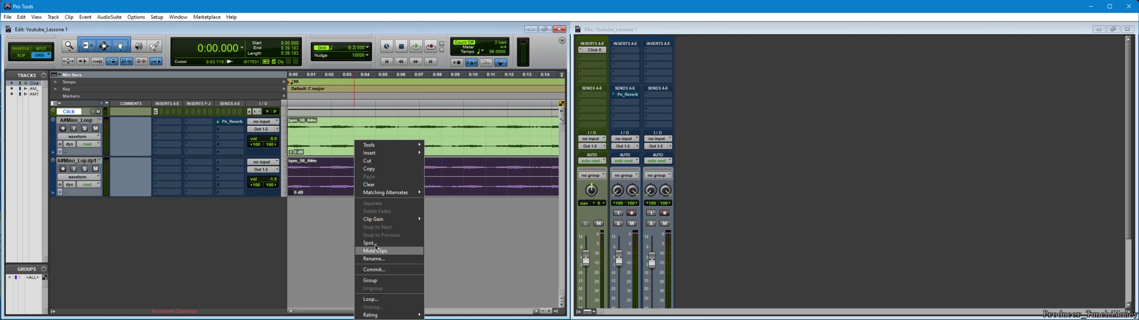
mouse_move(392, 224)
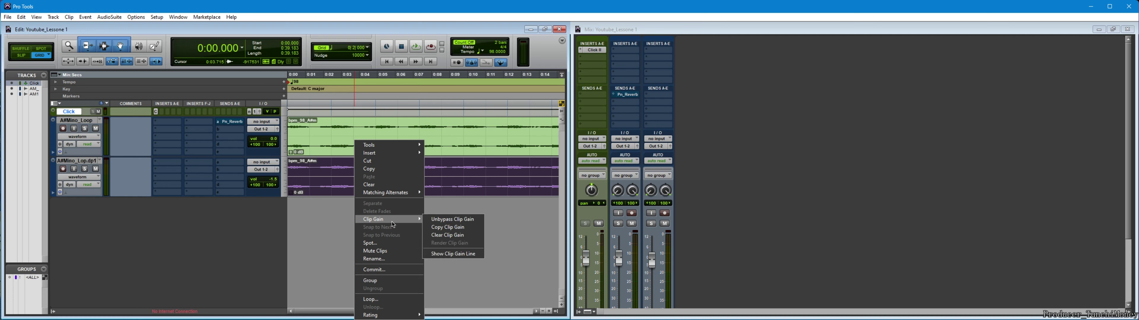
click(444, 255)
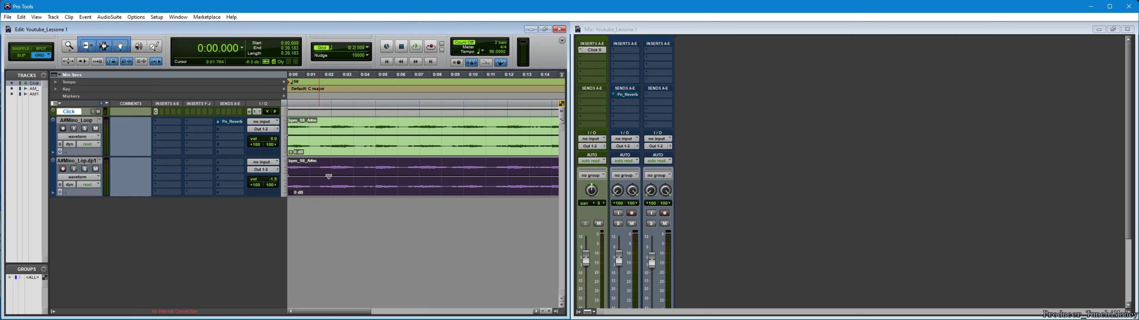
Pull the duplicate loop clip's gain line down between about 2.4 and 6 seconds while auditioning the track soloed
click(332, 163)
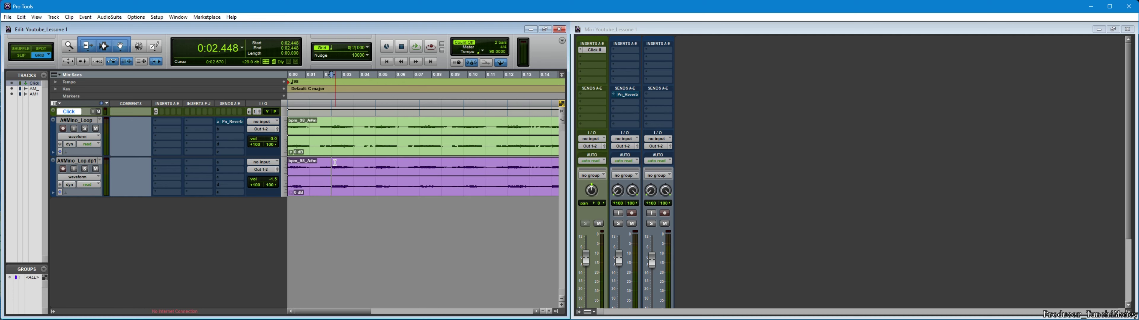
drag(356, 162, 351, 183)
key(space)
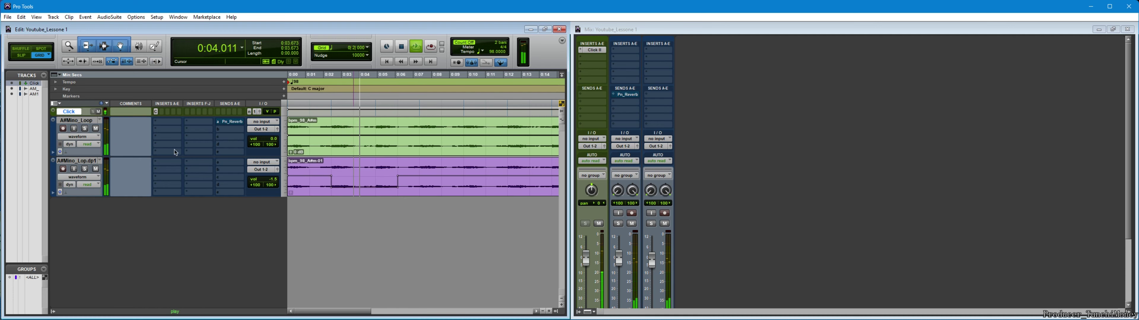
click(85, 170)
key(n)
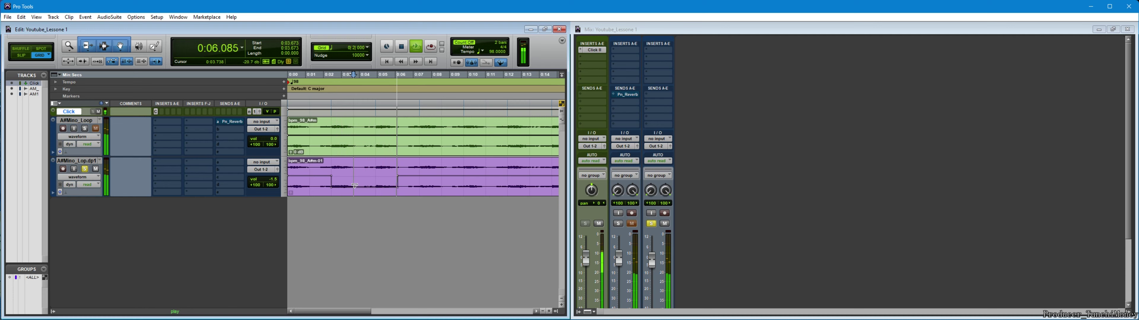
drag(355, 186, 372, 209)
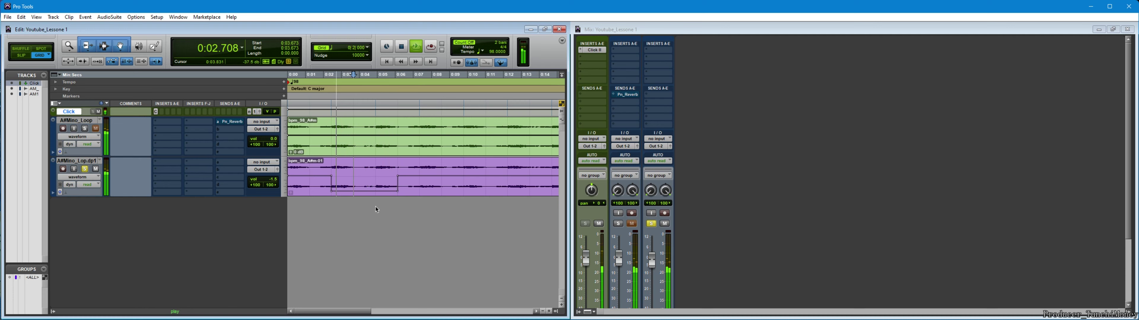
Replay the soloed duplicate loop from several positions around the clip gain dip, then clear the solo
click(390, 169)
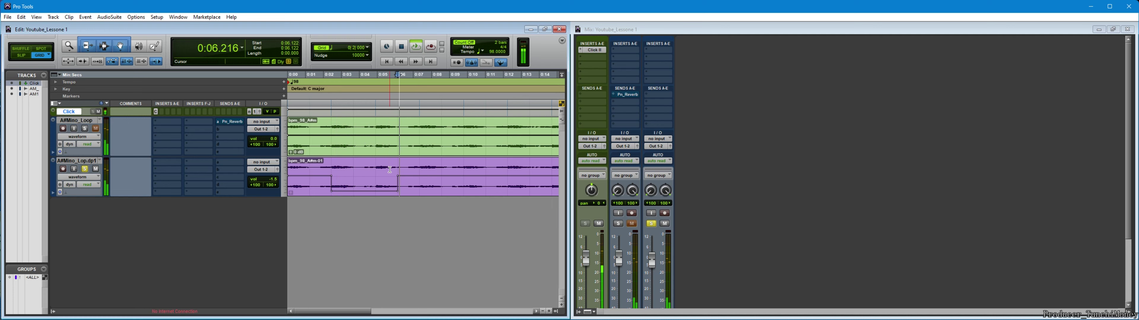
key(space)
key(space)
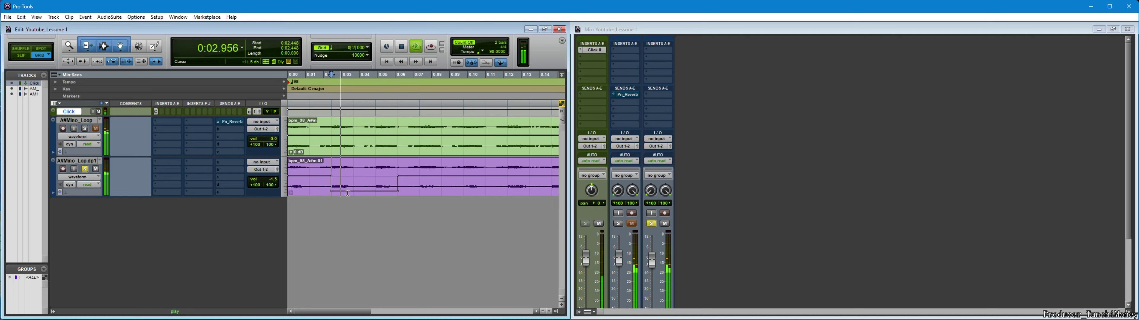
click(308, 169)
key(space)
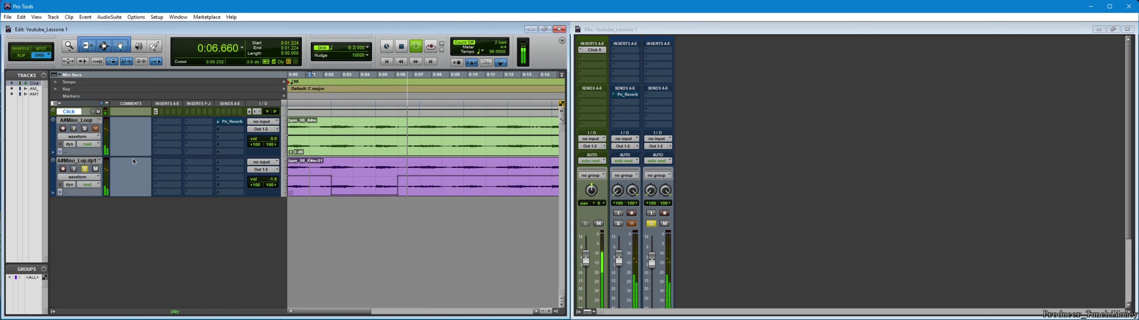
click(85, 169)
Clear the clip gain of the duplicate loop track's clip and hide its clip gain line
right_click(321, 177)
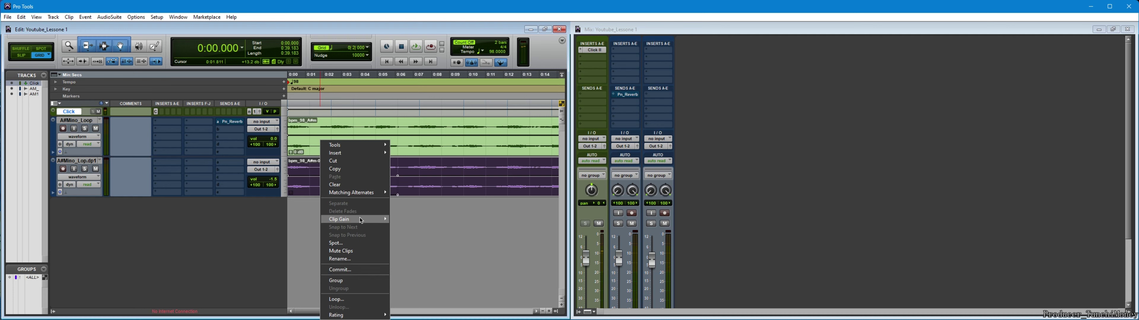
mouse_move(382, 221)
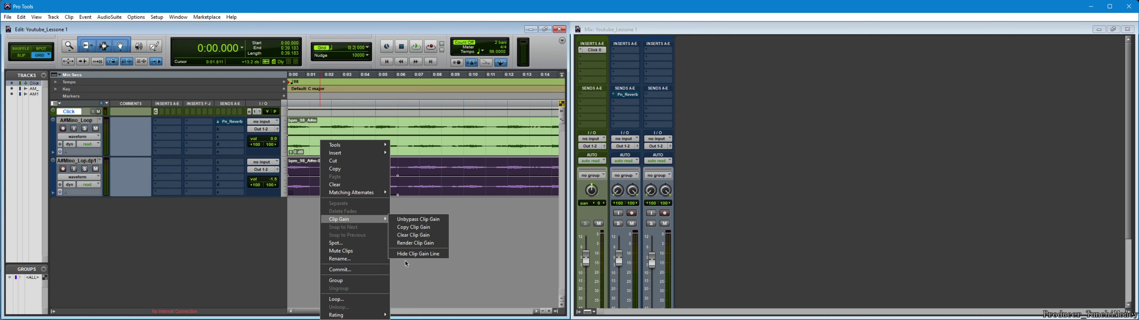
click(409, 235)
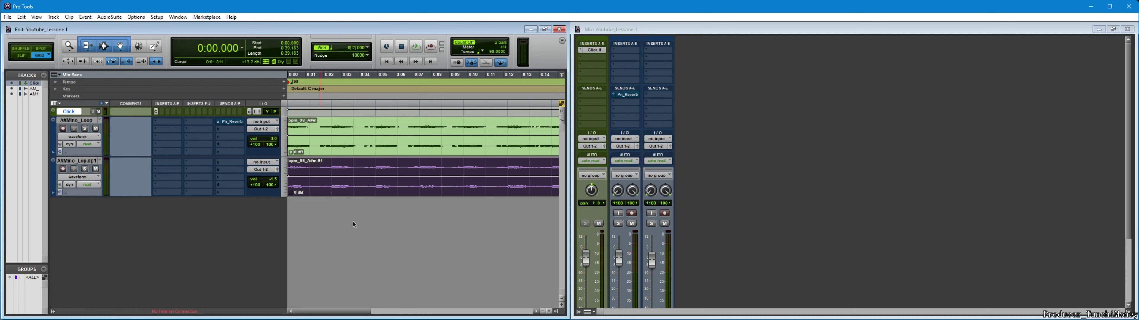
right_click(331, 151)
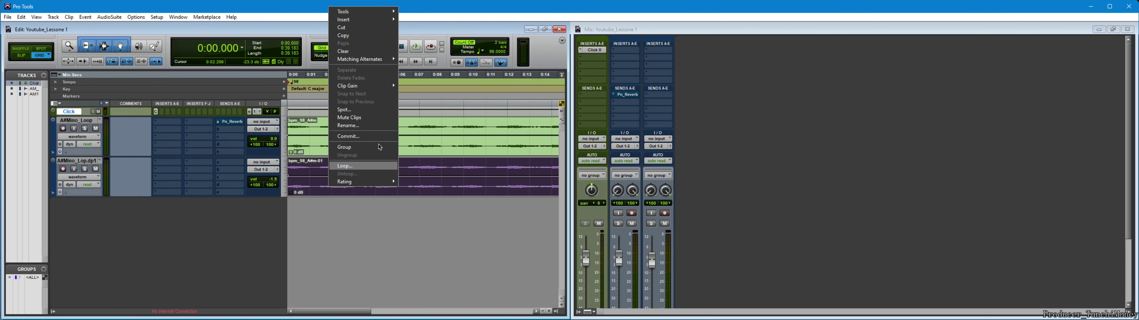
mouse_move(371, 86)
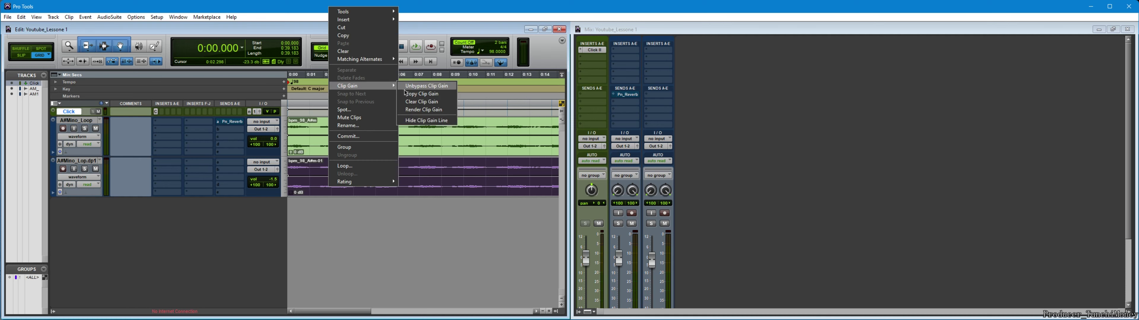
click(415, 121)
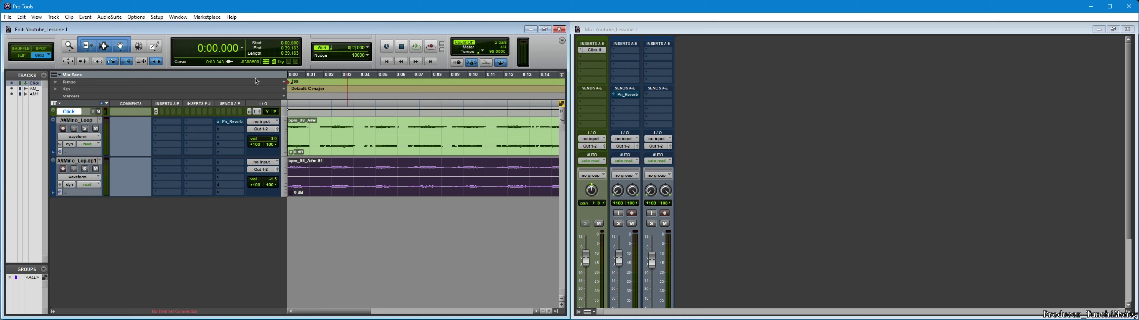
click(423, 312)
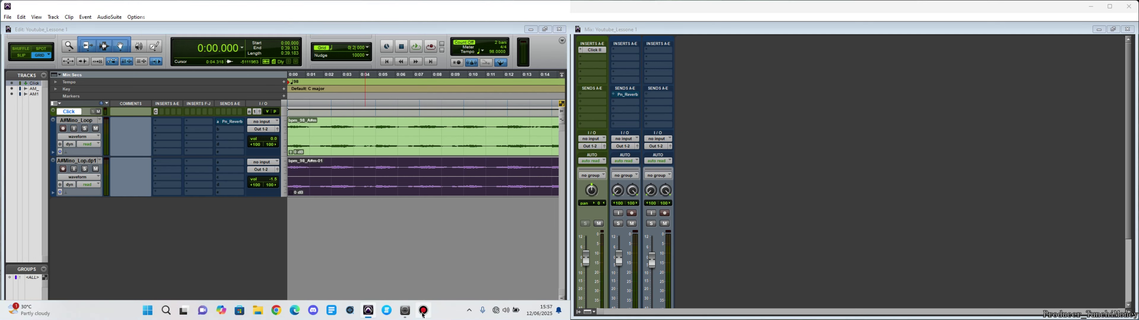
click(500, 255)
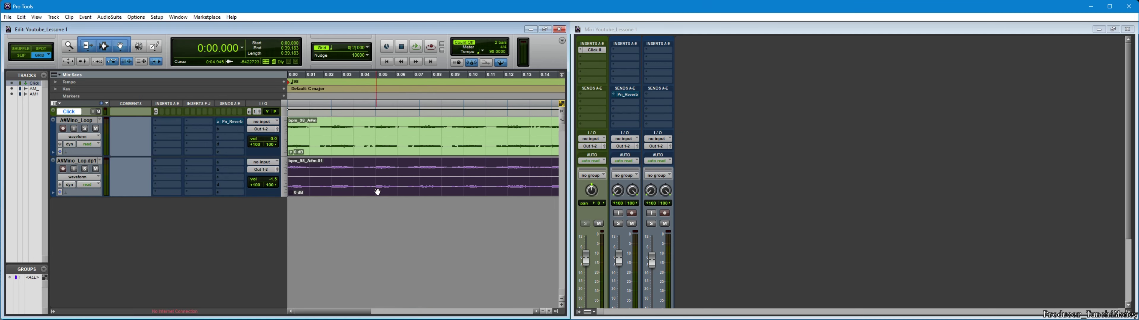
Examine the commands offered for AudioSuite processing, session options and setup
click(69, 18)
mouse_move(53, 18)
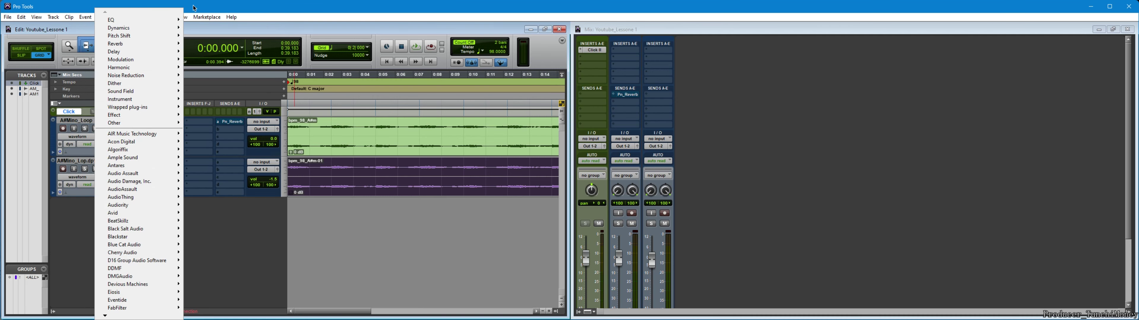
click(290, 17)
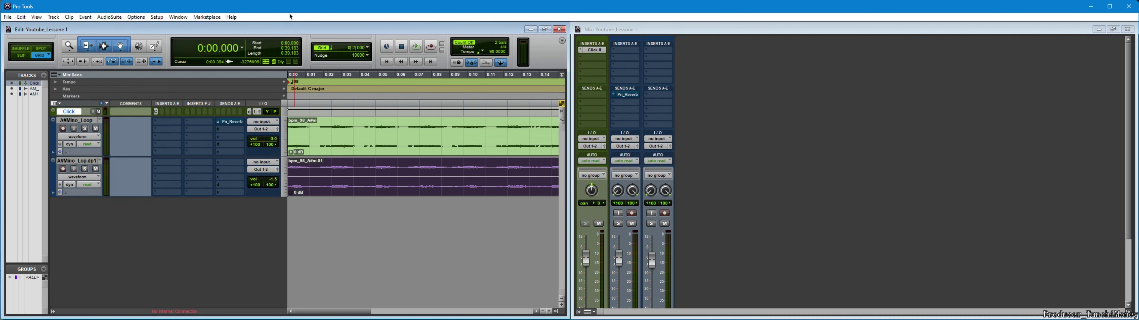
click(132, 17)
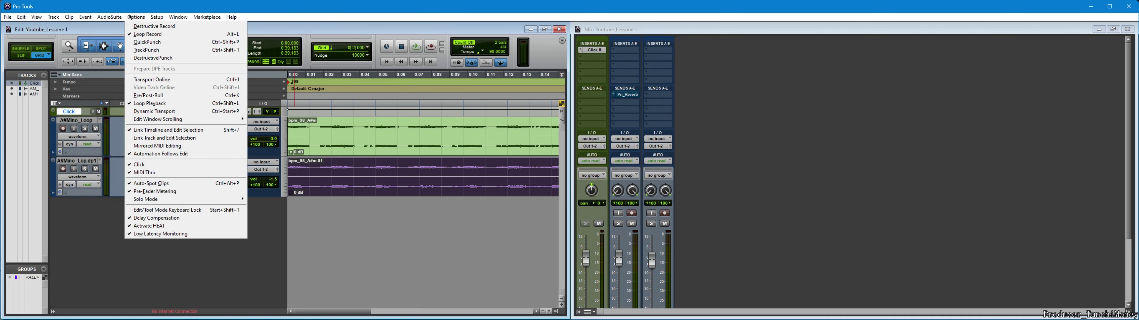
double_click(294, 27)
click(156, 18)
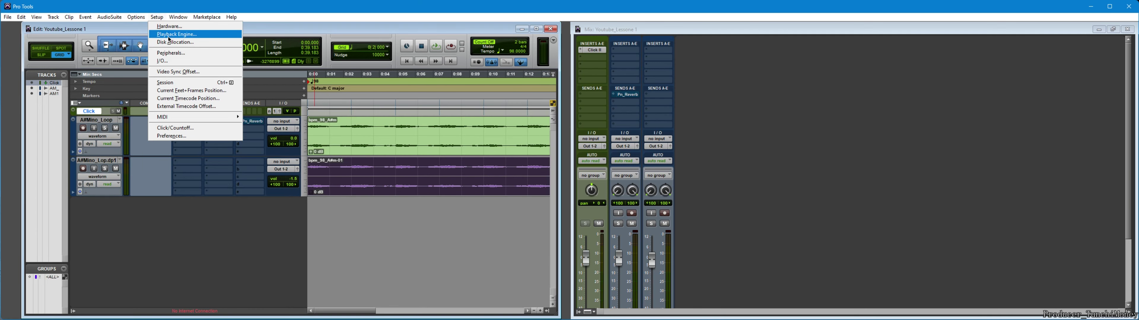
click(189, 218)
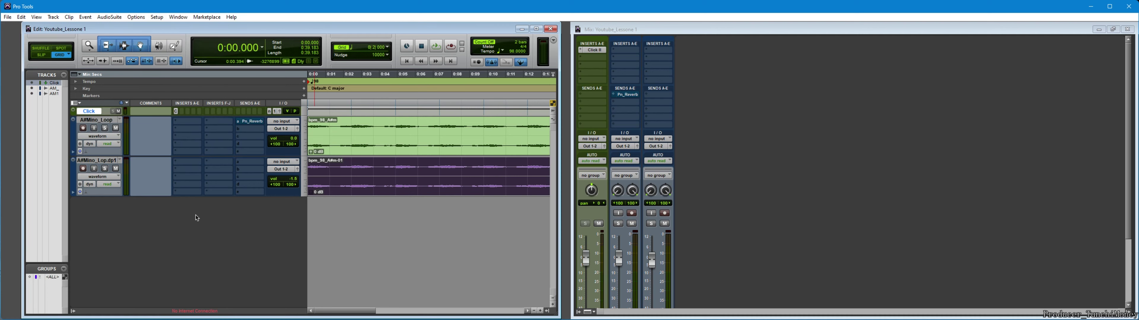
Try to put the transport online
key(ctrl+j)
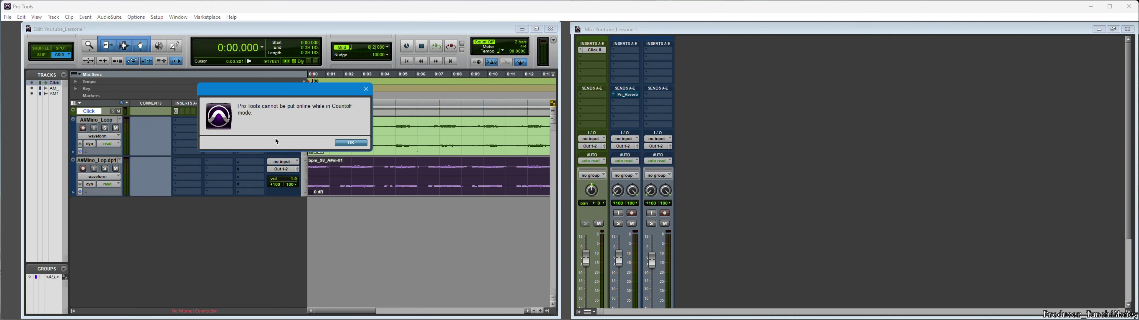
click(366, 89)
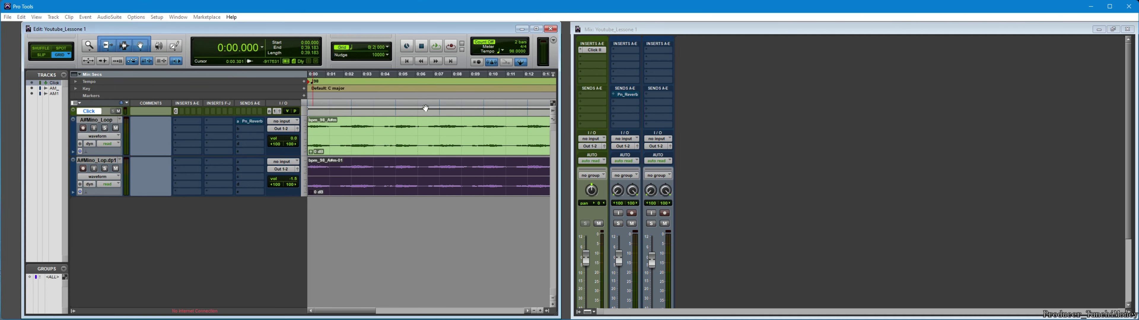